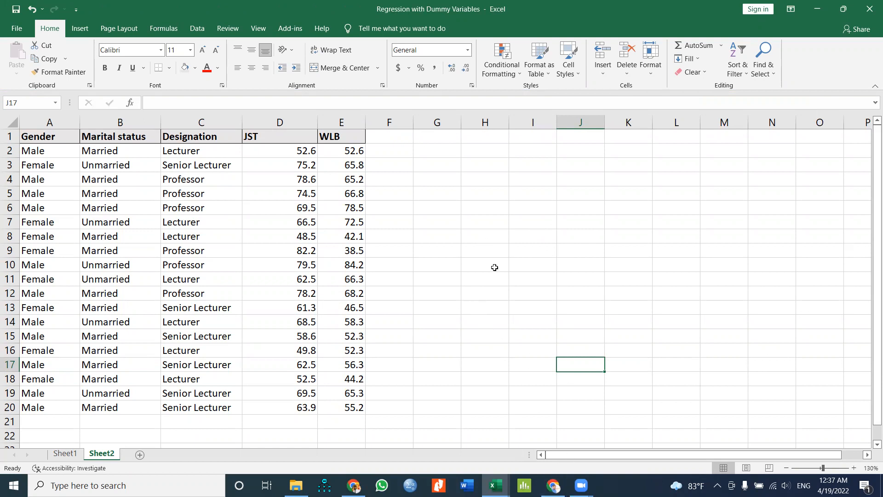
Look at the empty Minitab worksheet and return to the Regression with Dummy Variables workbook in Excel
left_click(525, 486)
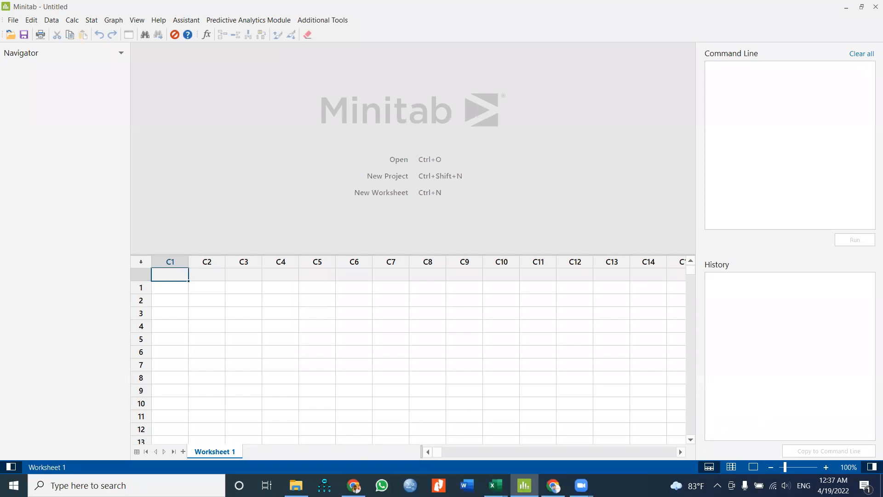
mouse_move(296, 486)
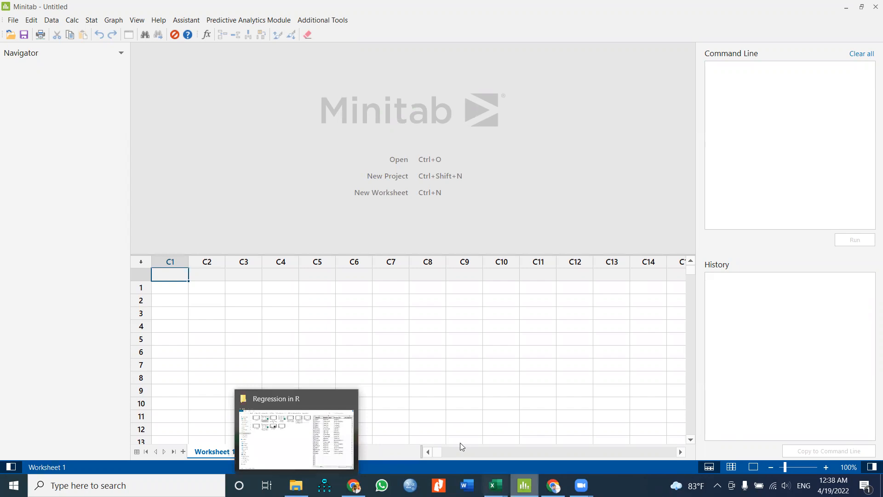
mouse_move(496, 485)
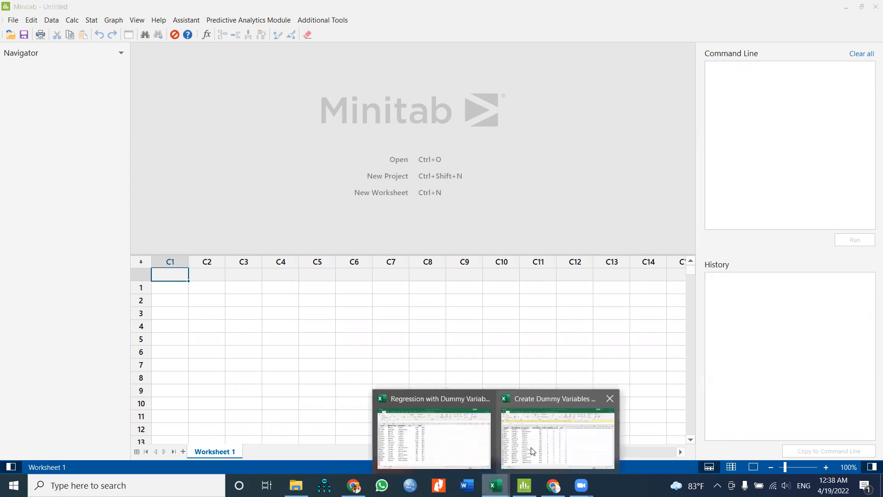
left_click(444, 441)
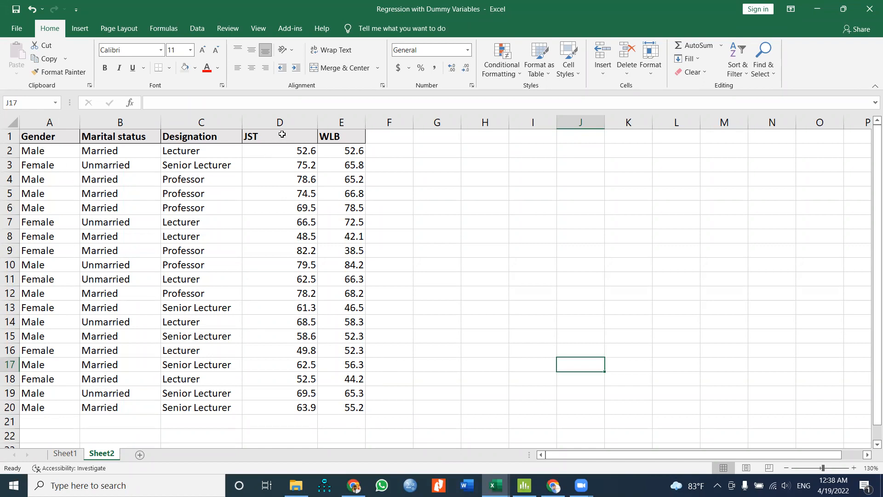
Examine the JST and WLB columns and the full set of variables in the Sheet2 data table
left_click(297, 116)
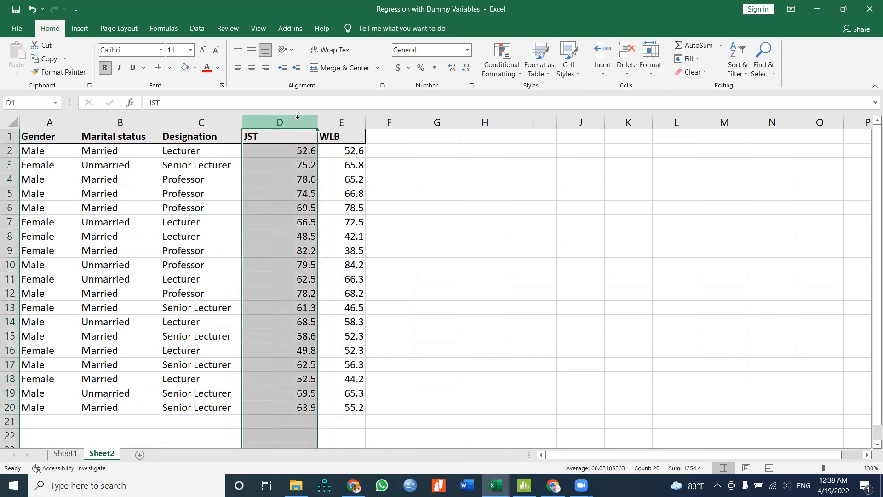
left_click(292, 166)
left_click(491, 193)
left_click(270, 136)
left_click_drag(270, 136, 278, 404)
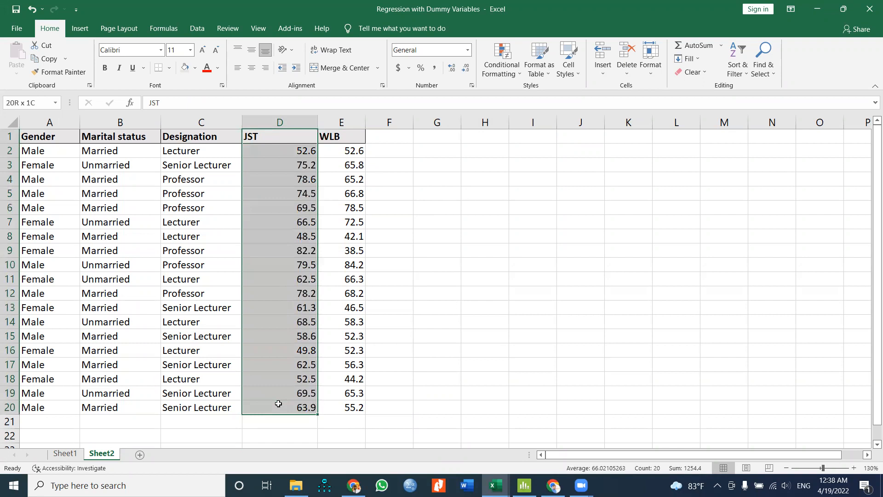
left_click_drag(278, 404, 279, 403)
left_click_drag(341, 138, 326, 409)
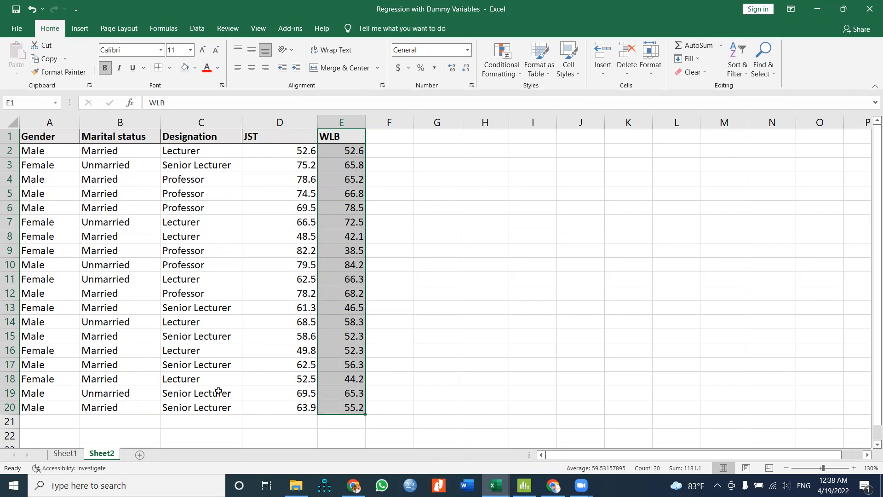
left_click_drag(50, 122, 344, 167)
left_click(437, 236)
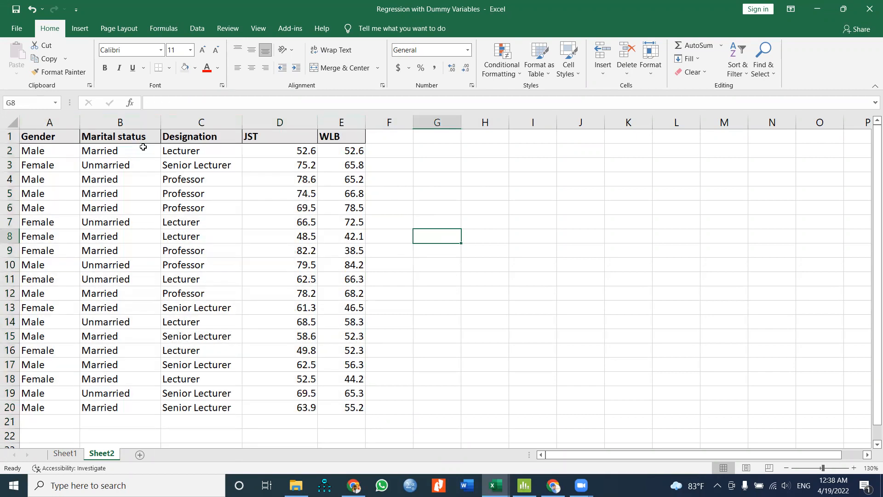
Copy the data range A1:E20 and paste it into Minitab's Worksheet 1, starting at the name cell of column C1
left_click_drag(52, 139, 345, 407)
right_click(280, 258)
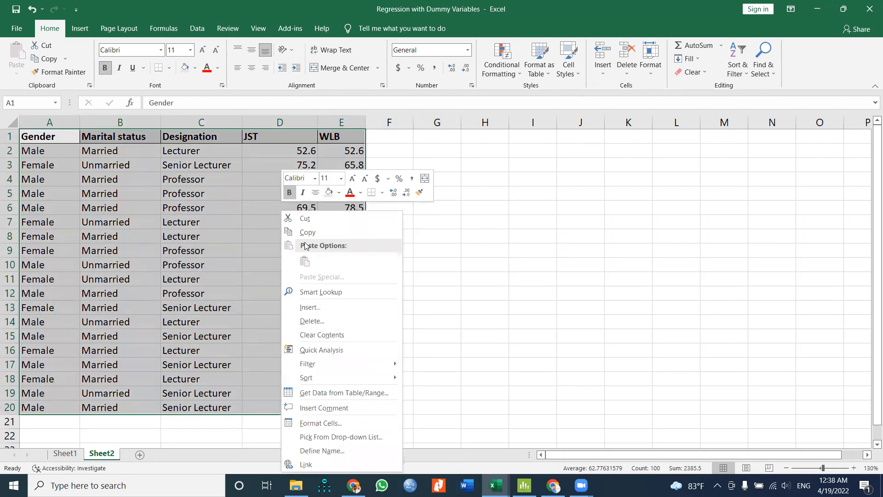
left_click(307, 235)
left_click(524, 485)
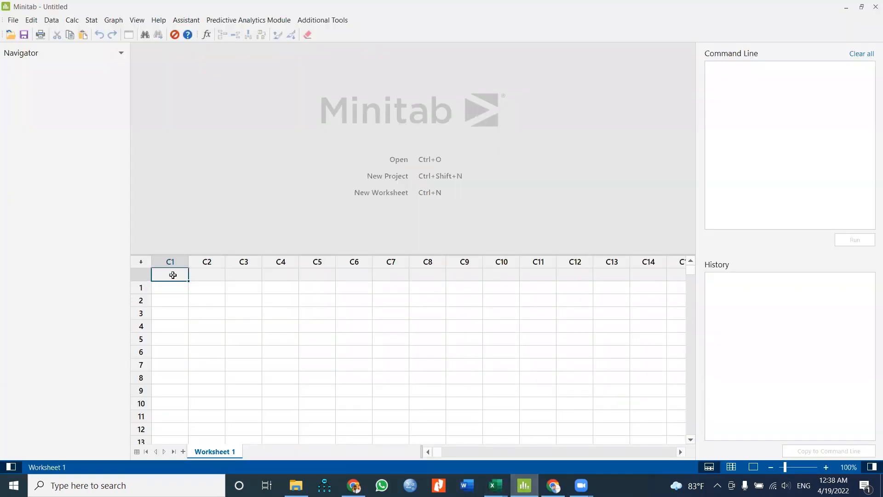
right_click(173, 274)
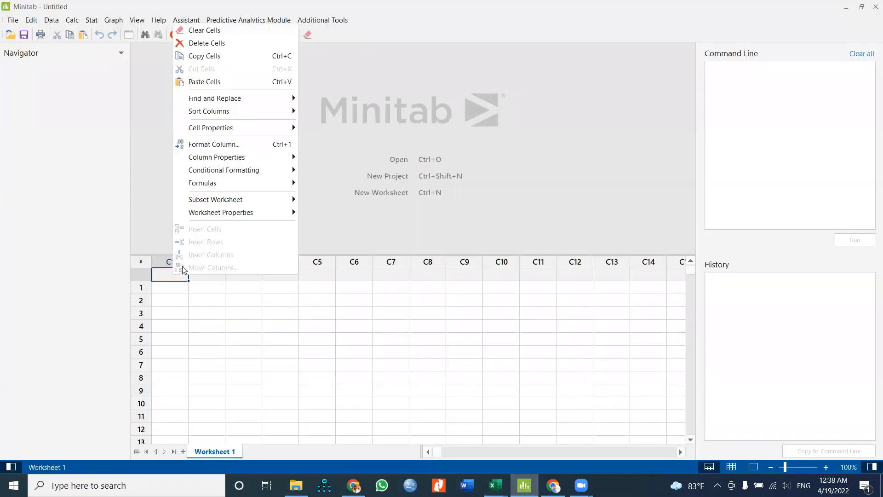
left_click(214, 78)
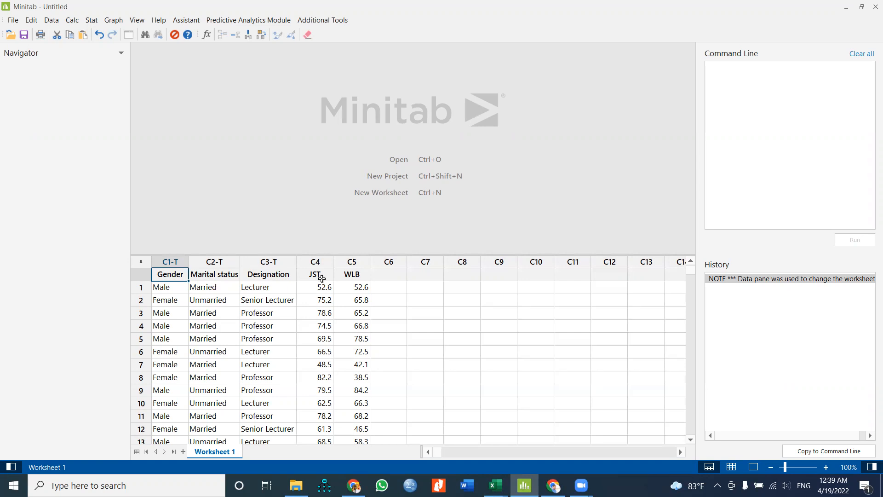
Start a Fit Regression Model analysis with JST as the response
left_click_drag(305, 254, 299, 228)
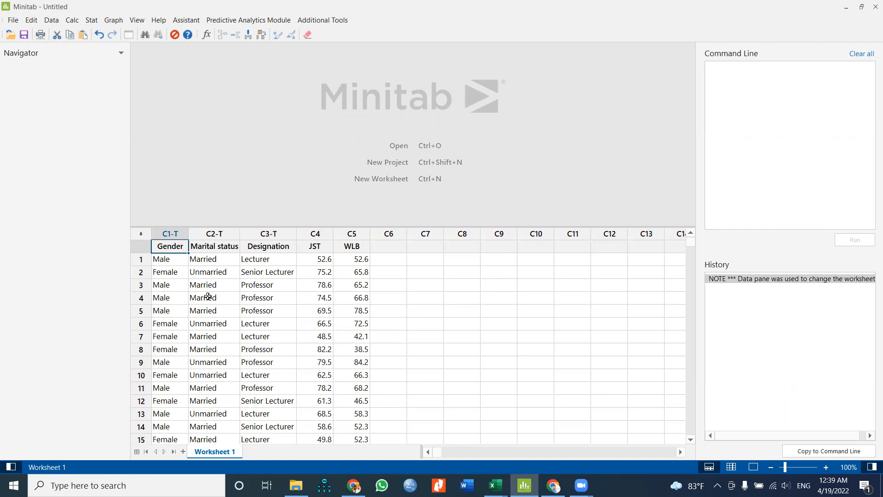
left_click(91, 20)
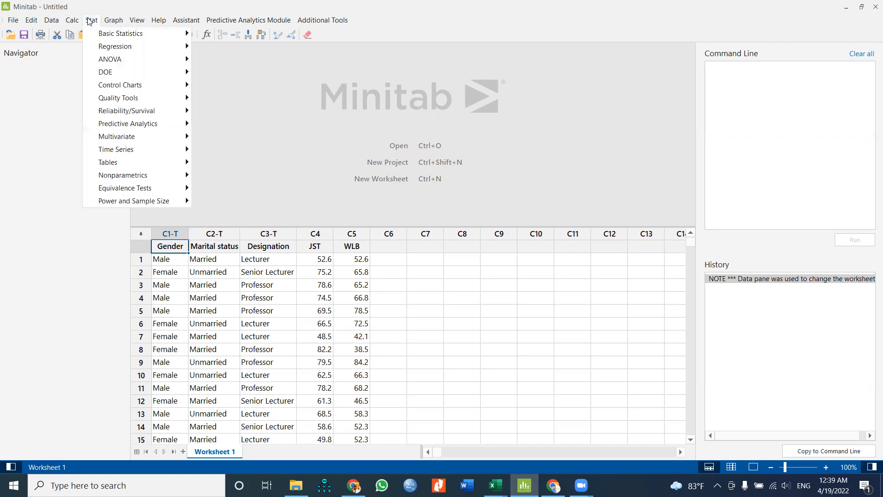
mouse_move(128, 48)
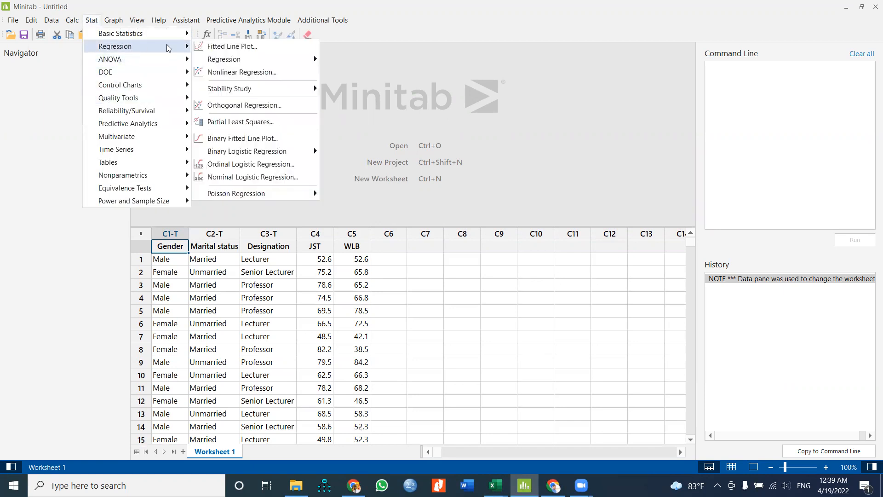
mouse_move(229, 59)
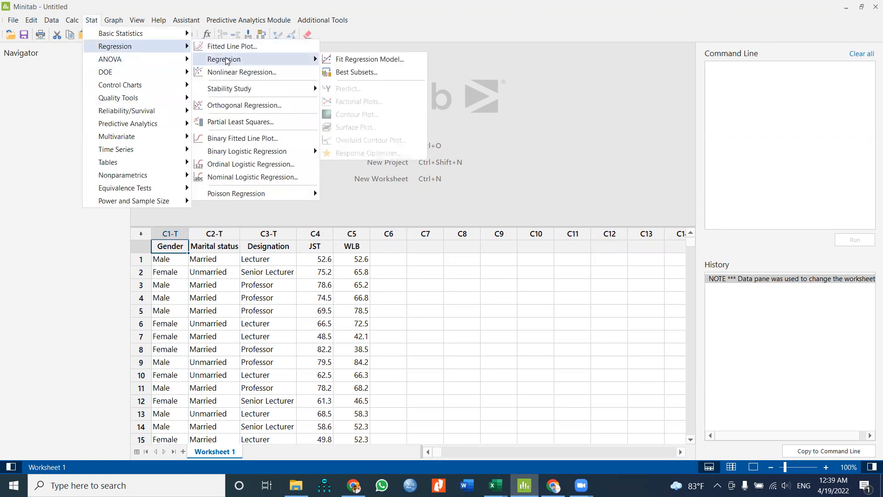
left_click(385, 60)
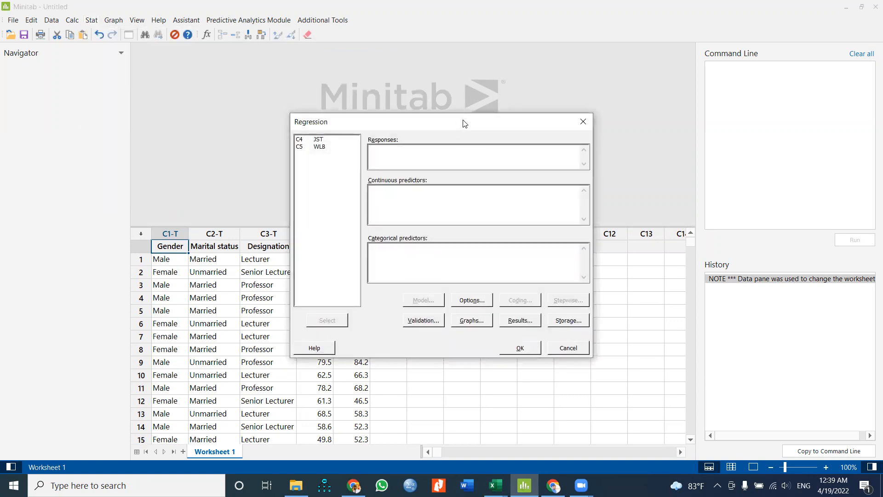
left_click_drag(464, 123, 670, 15)
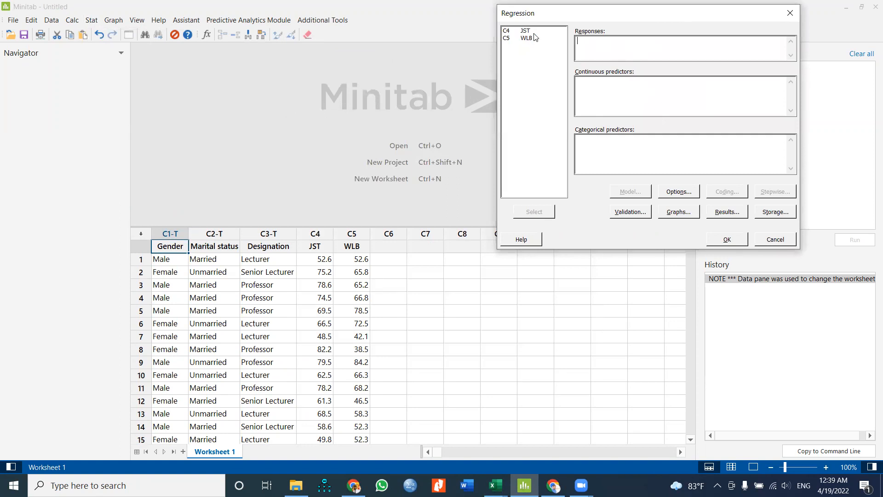
left_click(607, 40)
left_click_drag(534, 19, 413, 52)
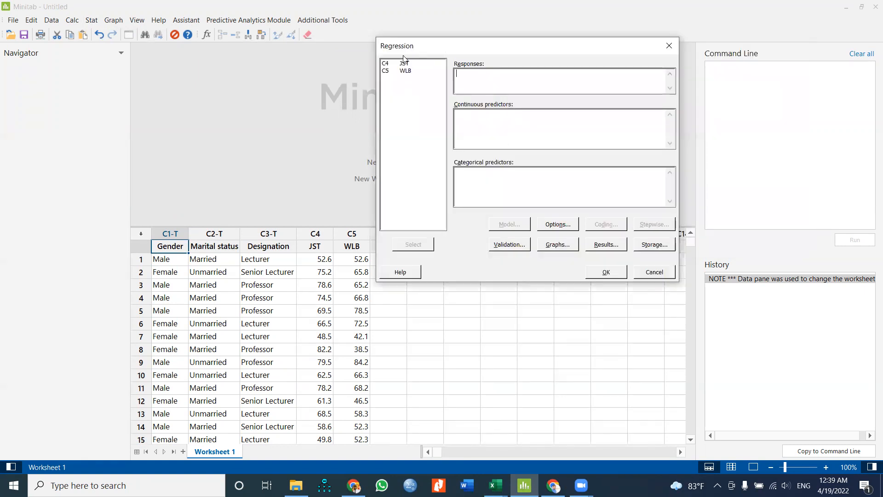
double_click(404, 64)
Add Gender, Marital status and Designation as the categorical predictors of the regression
left_click(471, 190)
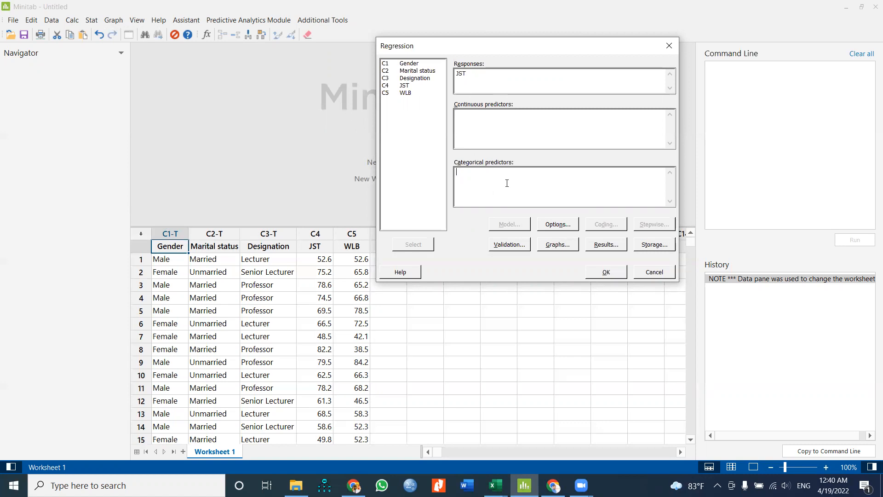
left_click(426, 73)
double_click(414, 64)
double_click(419, 72)
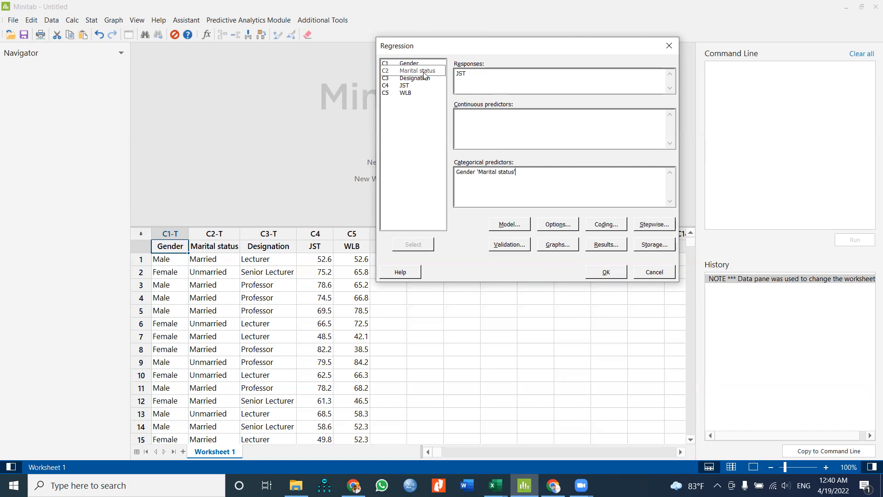
double_click(426, 79)
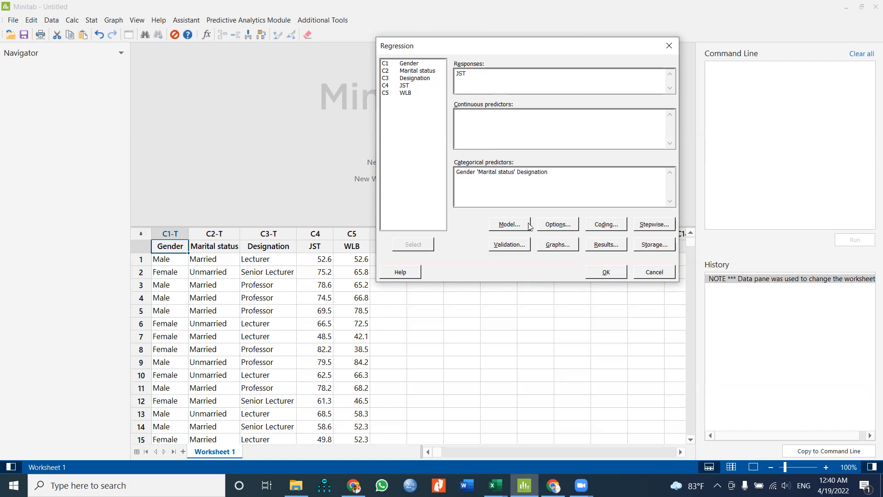
left_click(532, 124)
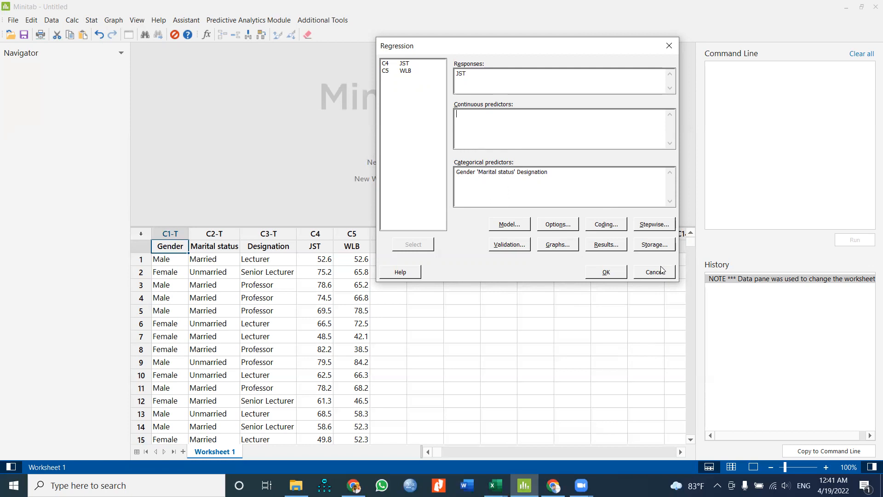
In the (1, 0) coding of the categorical predictors, set the reference levels to Male for Gender and Unmarried for Marital status
left_click(606, 224)
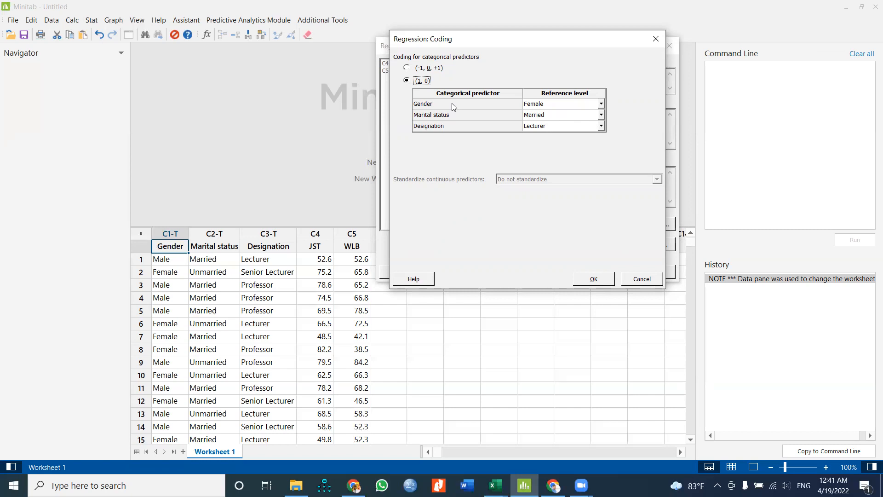
left_click(600, 105)
left_click(588, 120)
left_click(601, 115)
left_click(601, 115)
left_click(562, 132)
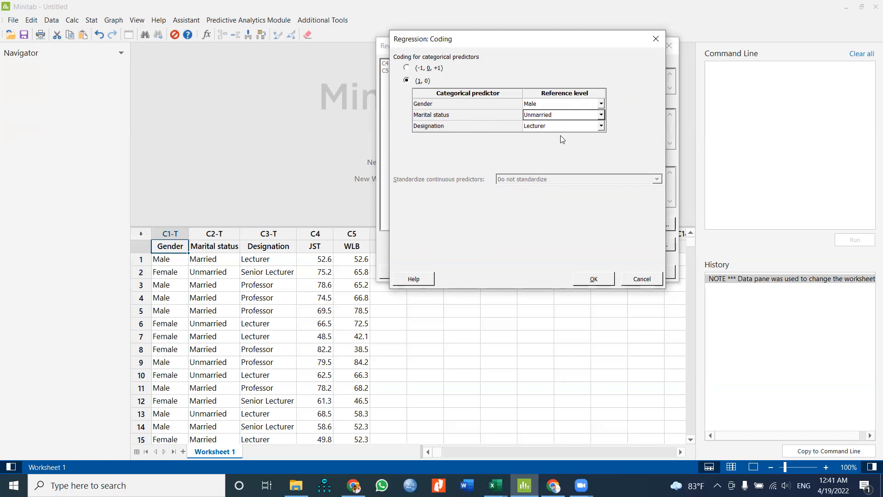
left_click(593, 278)
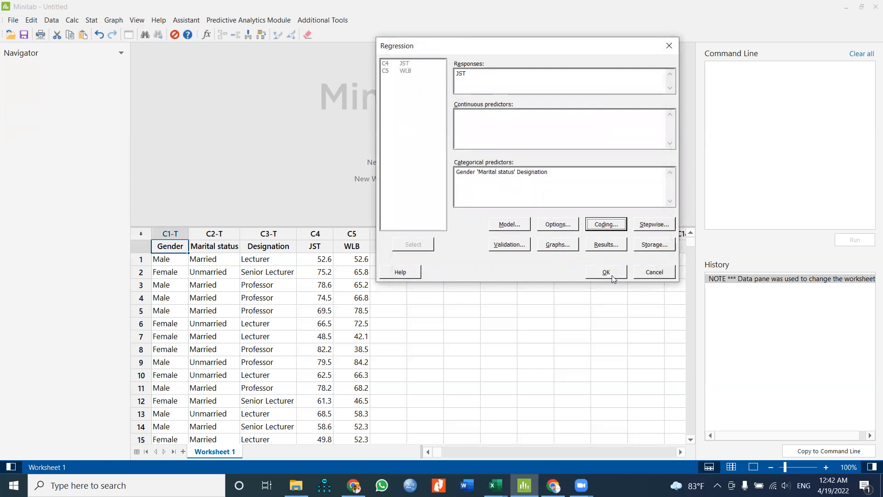
Run the regression and send its Regression Equation output to Microsoft Word
left_click(611, 275)
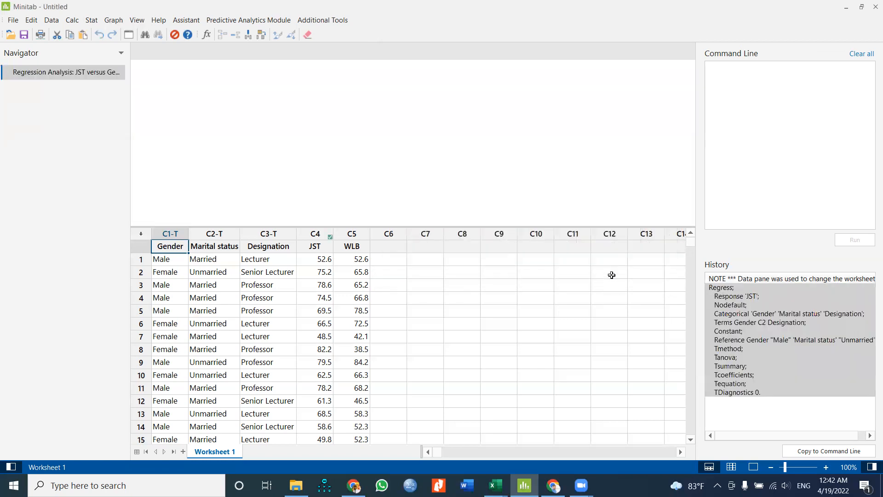
scroll(395, 161, "down", 5)
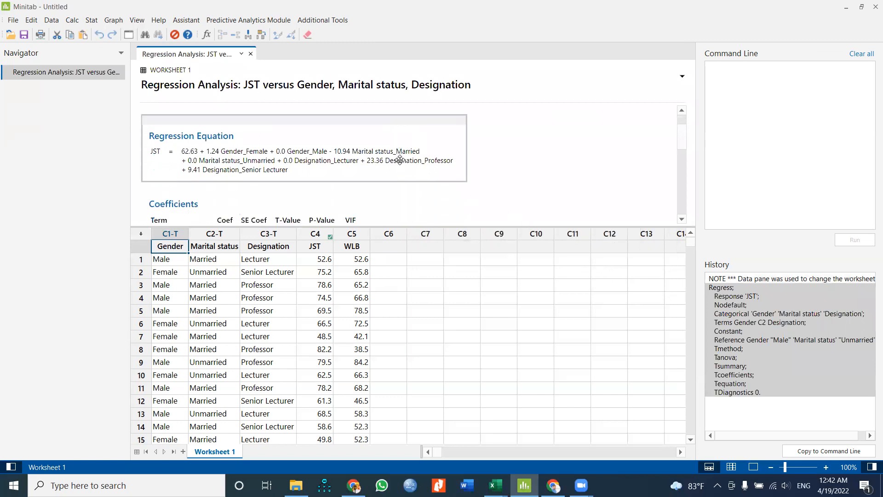
scroll(380, 166, "up", 3)
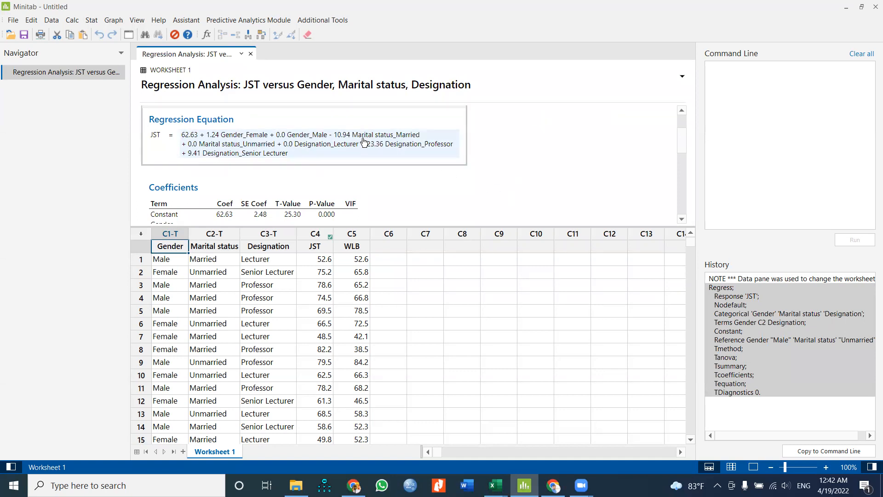
right_click(335, 141)
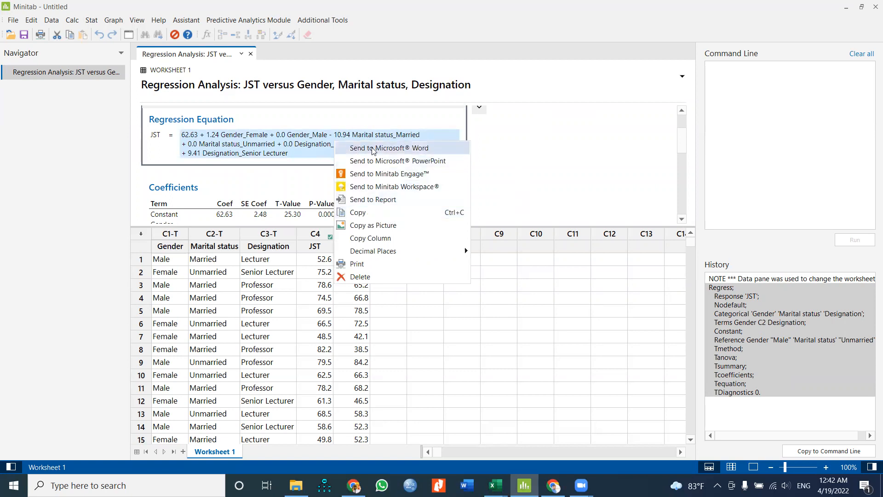
left_click(373, 148)
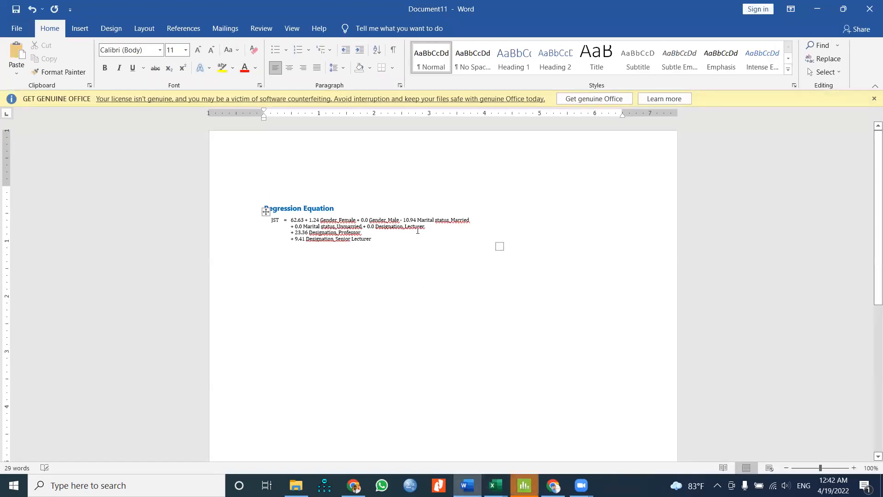
Widen the regression equation table past the page's edge and set the font size of its text to 13
left_click_drag(499, 245, 729, 250)
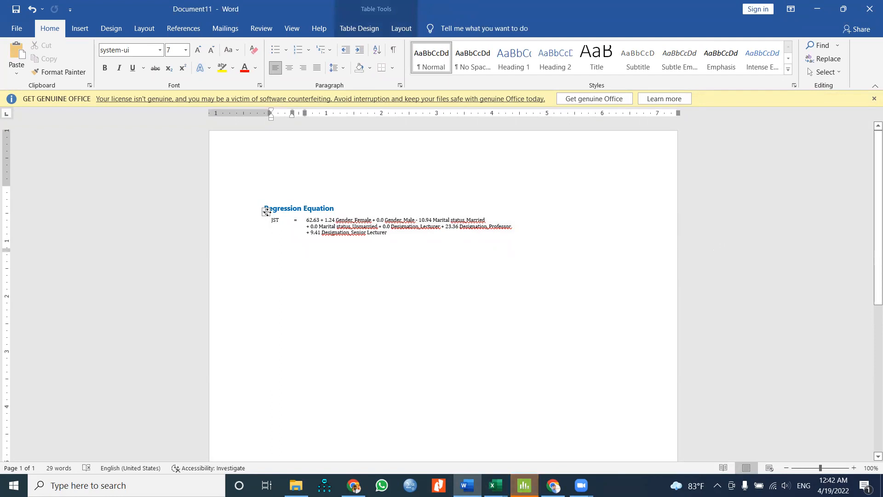
left_click(266, 212)
left_click(197, 49)
left_click(197, 49)
left_click(197, 49)
left_click(197, 50)
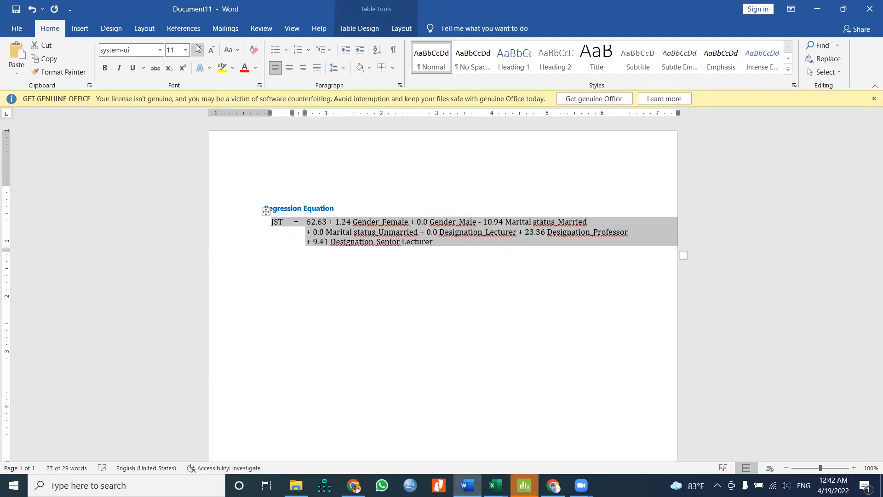
left_click(197, 49)
left_click(197, 49)
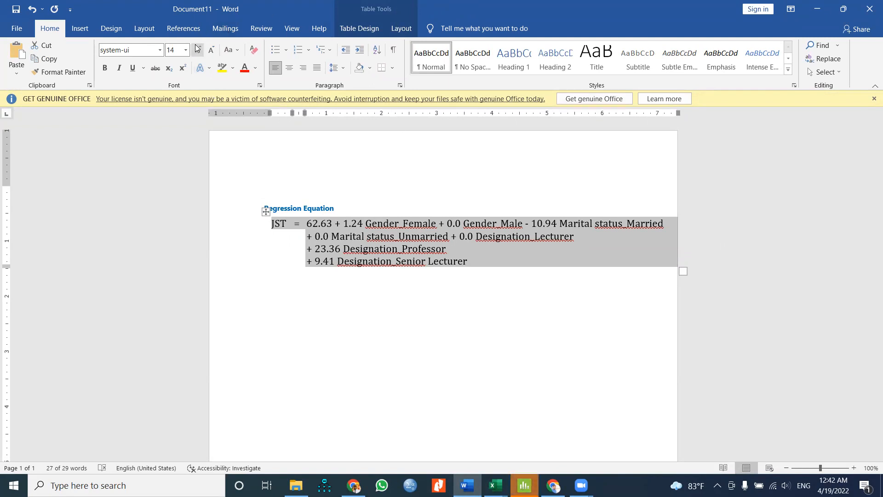
left_click(212, 51)
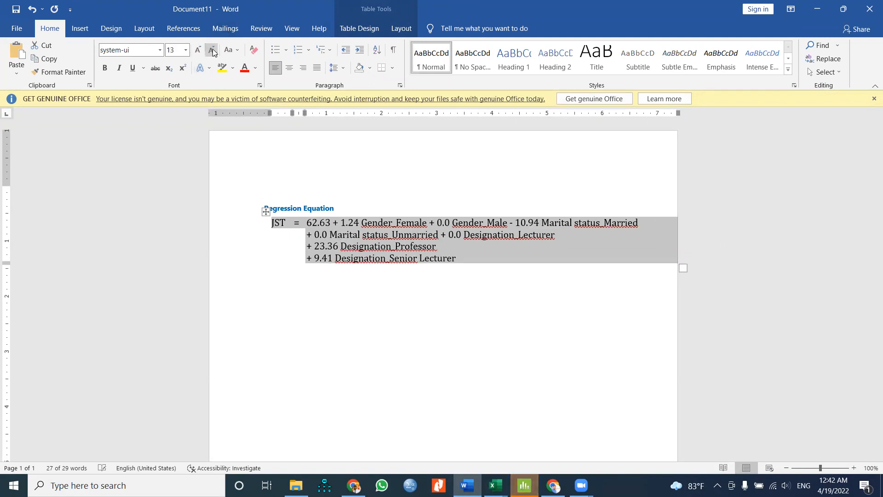
Delete the 0.0 Gender_Male term and the plus sign before it from the regression equation
left_click(484, 257)
left_click_drag(427, 222, 488, 224)
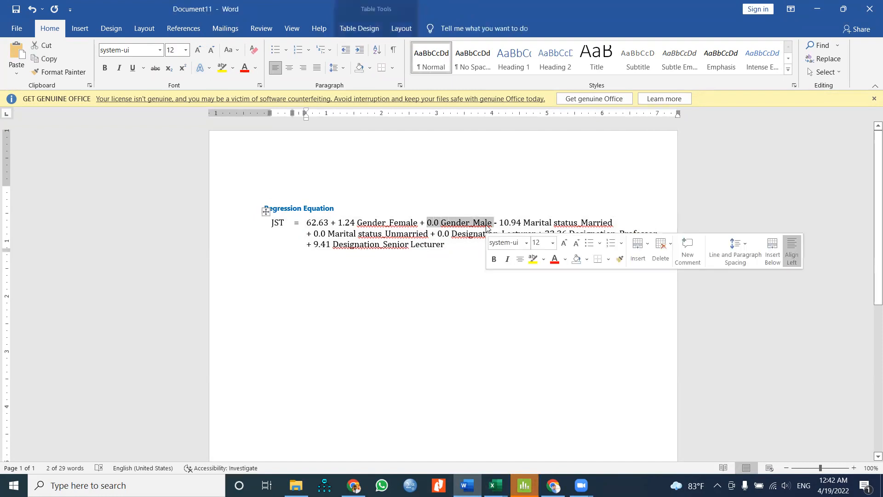
key("BackSpace")
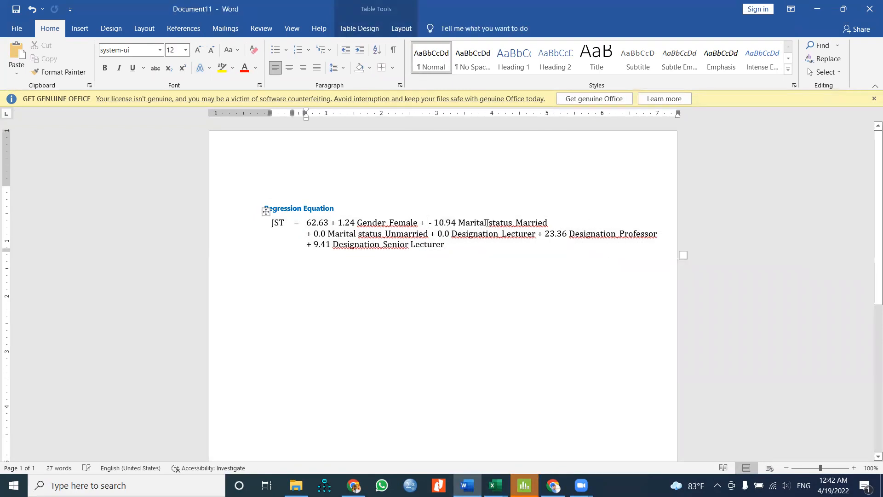
key("BackSpace")
key("BackSpace")
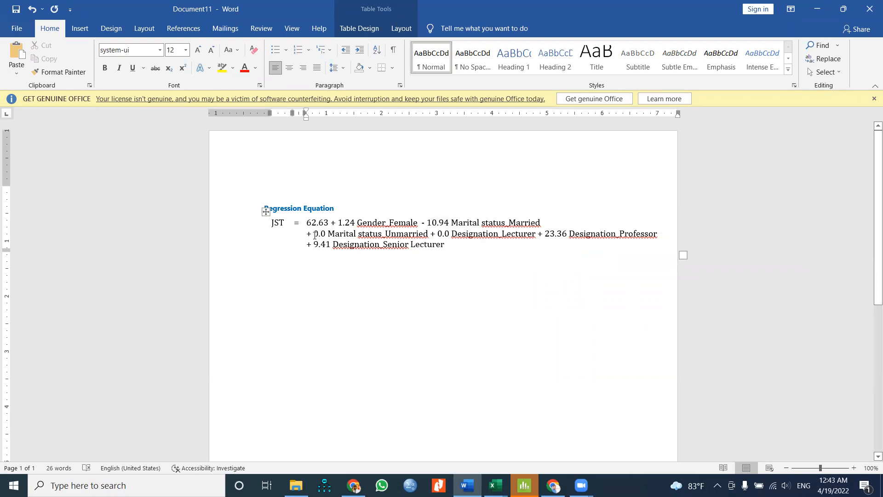
Remove the 0.0 Marital status_Unmarried and 0.0 Designation_Lecturer terms and join the Designation_Professor term to the equation's first line
left_click_drag(308, 234, 539, 235)
key("BackSpace")
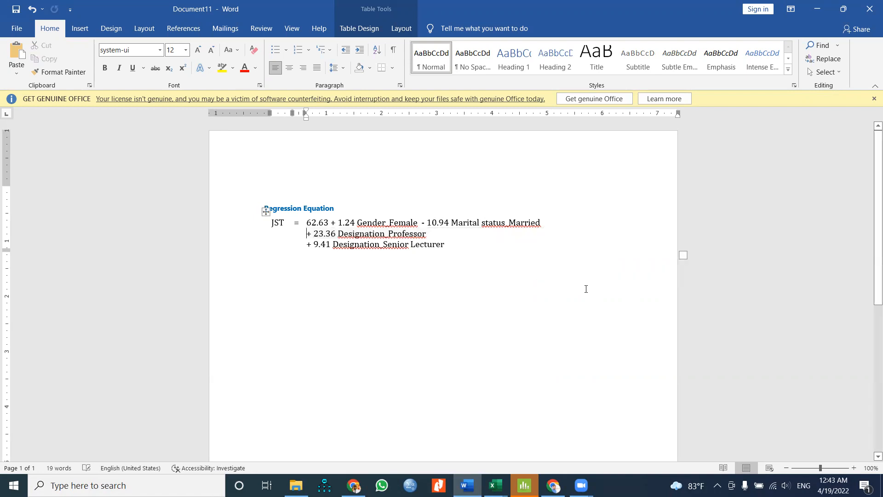
key("BackSpace")
key("ctrl+z")
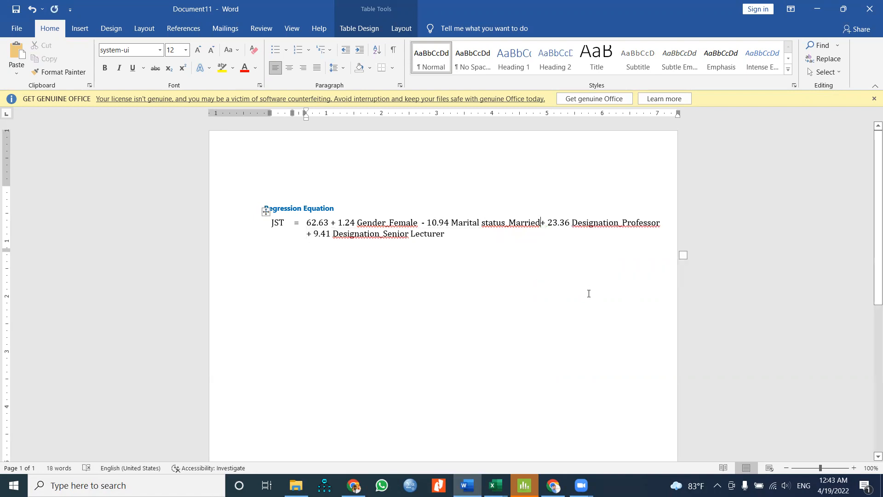
left_click(580, 316)
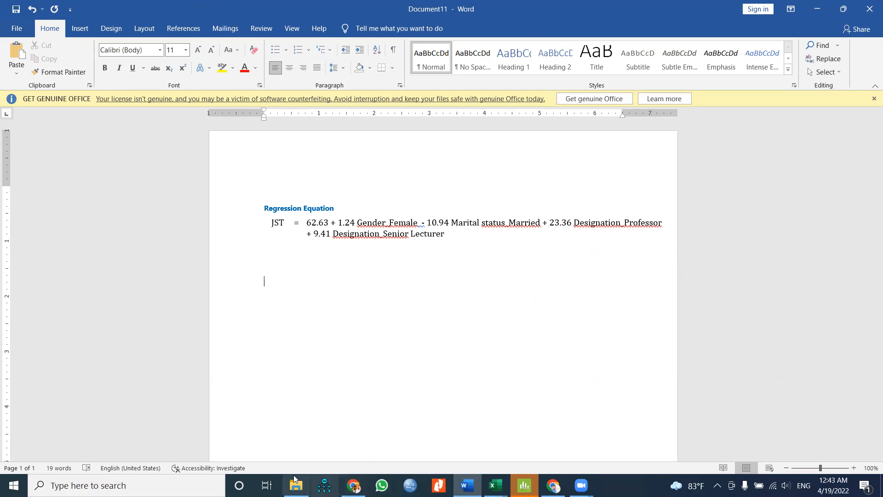
Switch to Minitab, enlarge the output pane and examine the Coefficients, Model Summary and Analysis of Variance tables
left_click(524, 486)
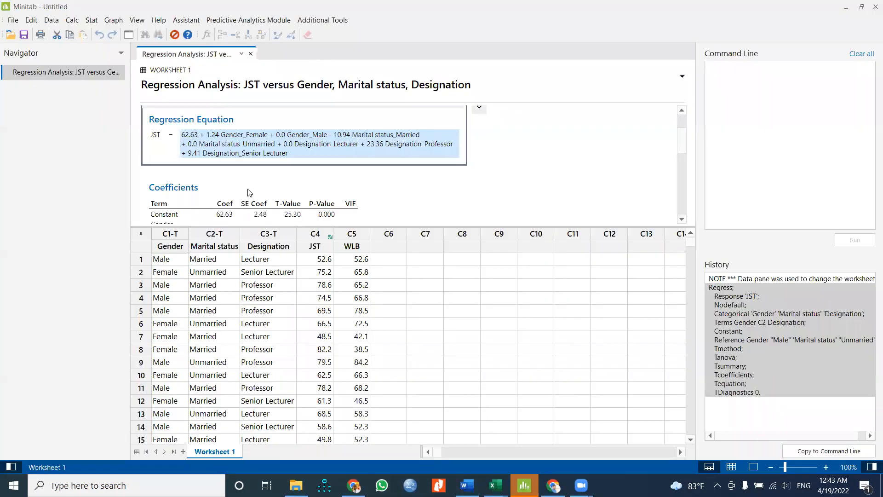
scroll(250, 187, "down", 2)
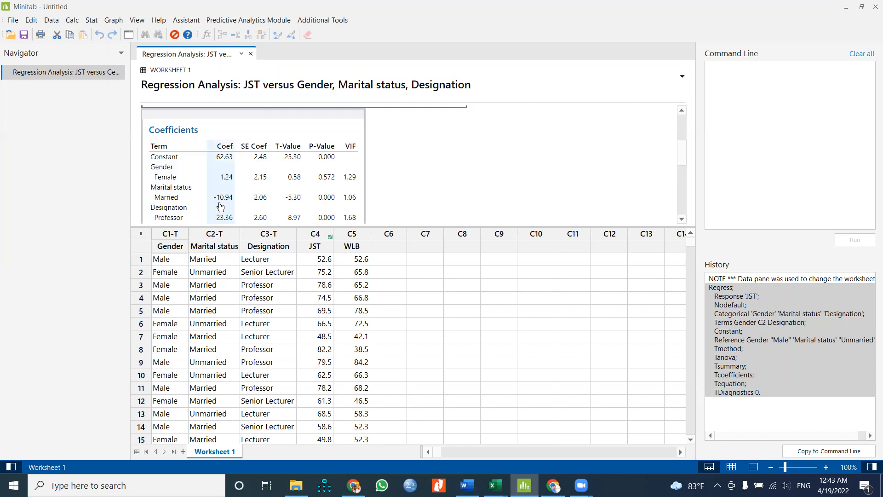
scroll(211, 210, "down", 1)
scroll(211, 210, "down", 3)
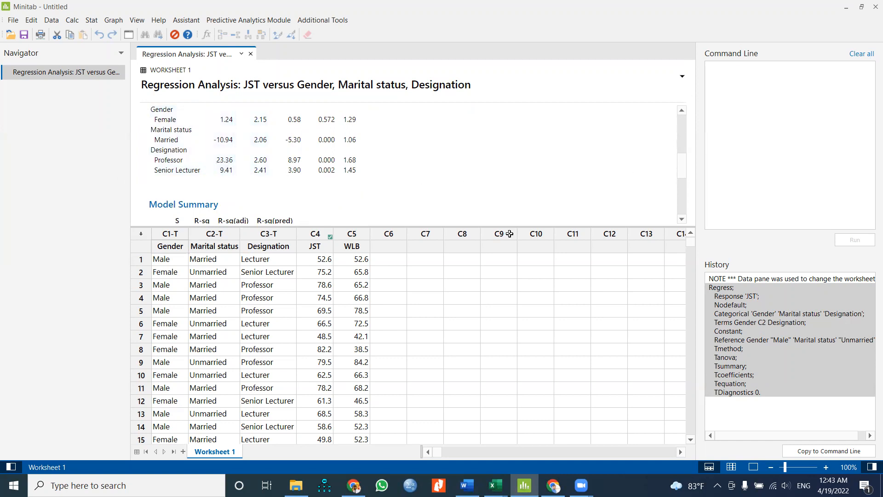
left_click_drag(511, 226, 523, 354)
scroll(489, 299, "up", 5)
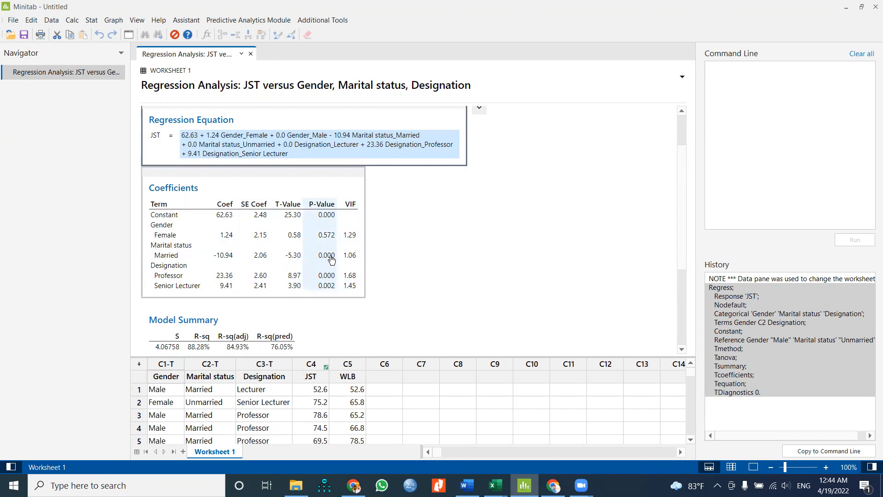
scroll(332, 260, "down", 3)
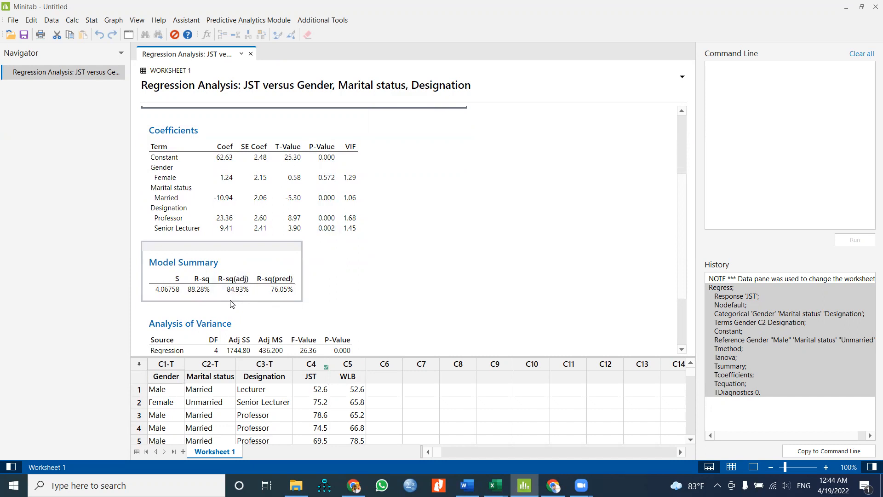
scroll(232, 304, "down", 4)
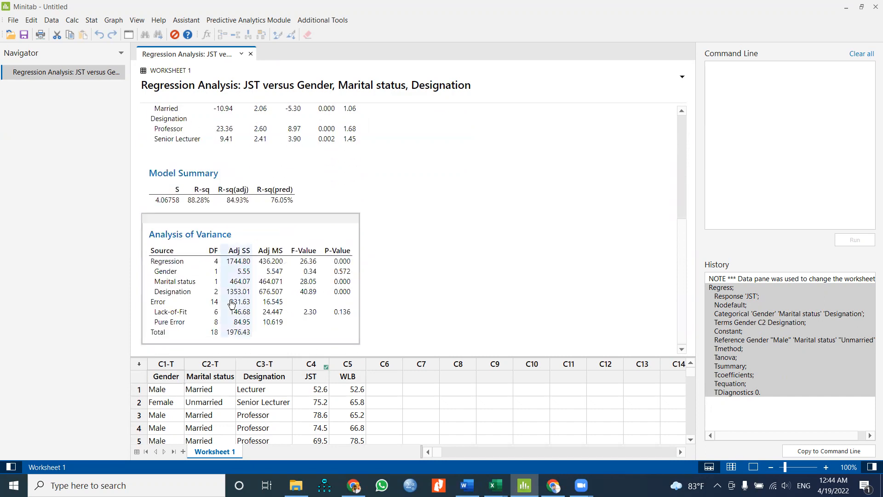
scroll(232, 303, "up", 5)
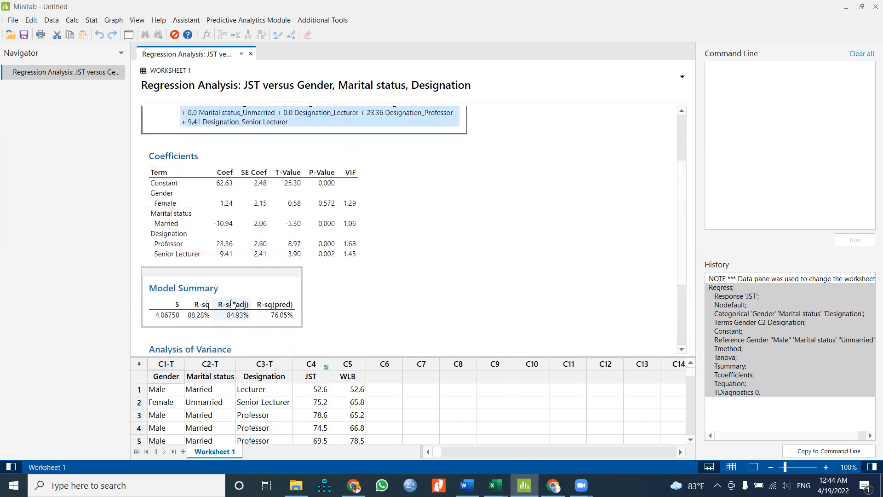
Add WLB as a continuous predictor of JST and run the regression again
left_click(129, 35)
left_click(405, 194)
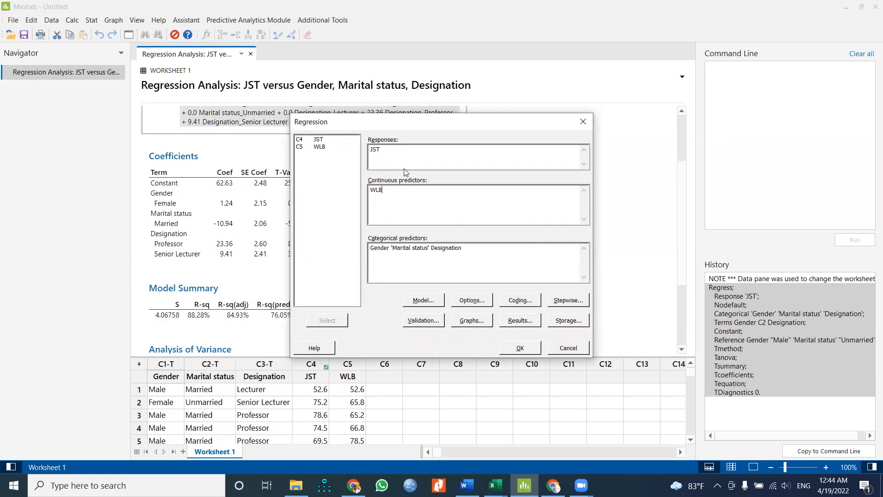
left_click(520, 348)
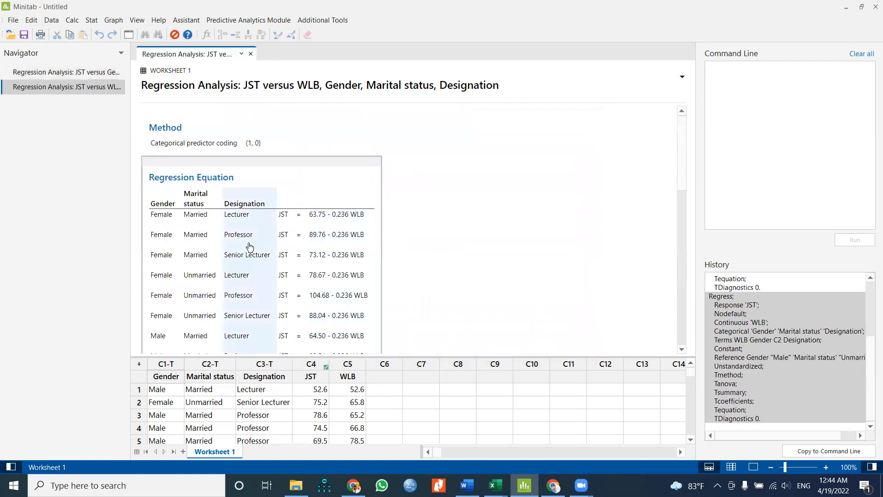
Examine the group-wise regression equations, the coefficients with their p-values and the model summary of the regression with WLB
scroll(261, 252, "down", 1)
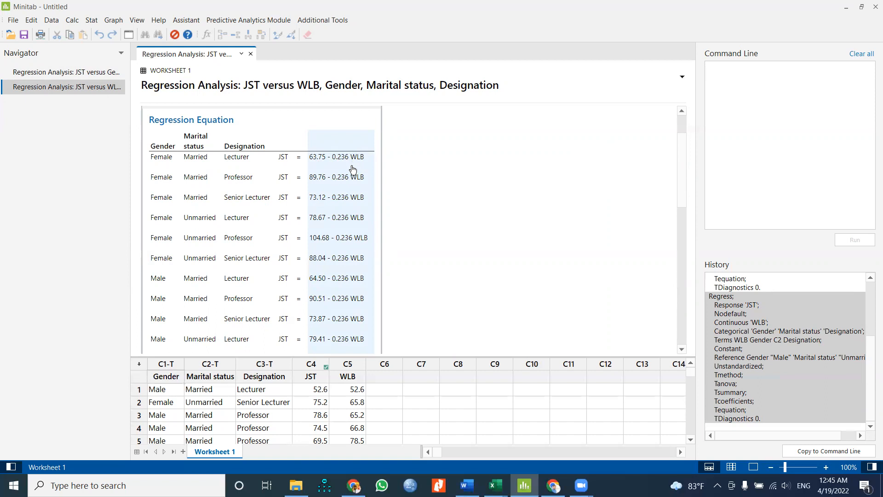
scroll(337, 190, "down", 1)
scroll(337, 190, "down", 1)
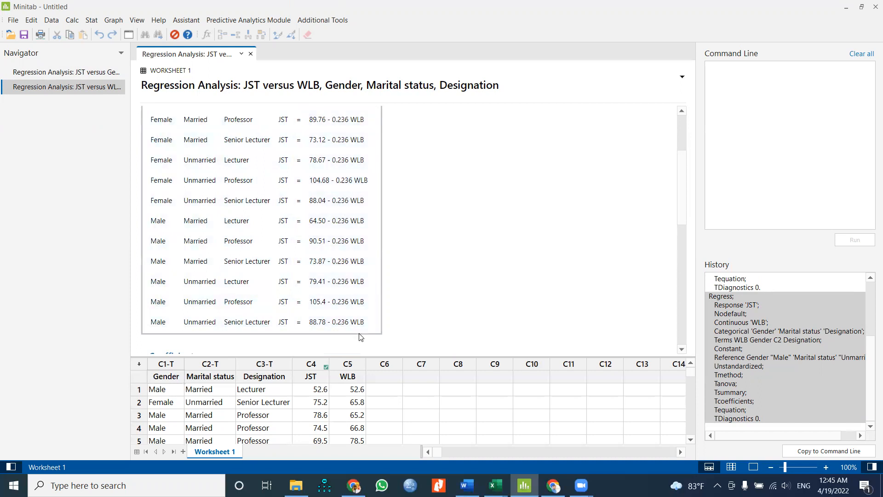
scroll(359, 335, "down", 5)
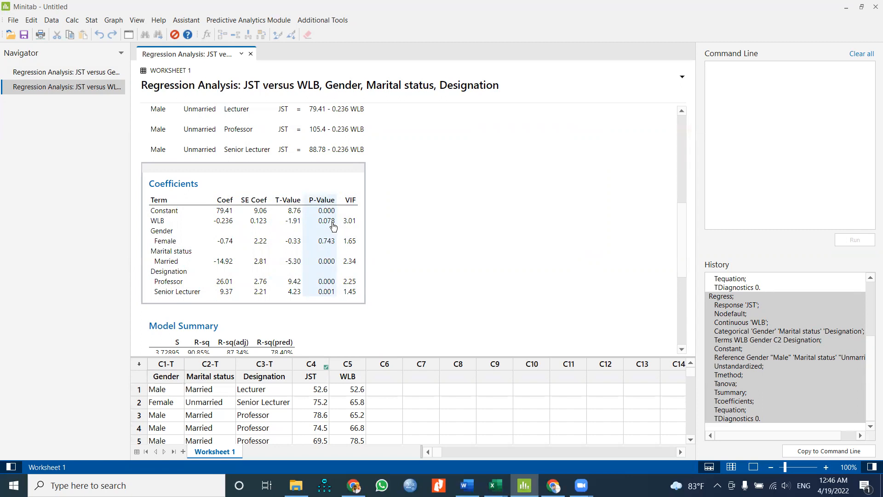
scroll(333, 226, "down", 2)
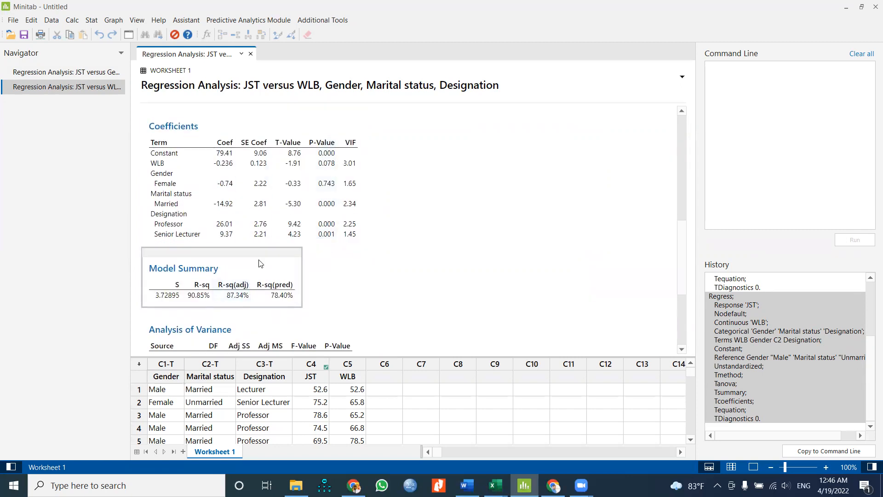
scroll(314, 135, "up", 4)
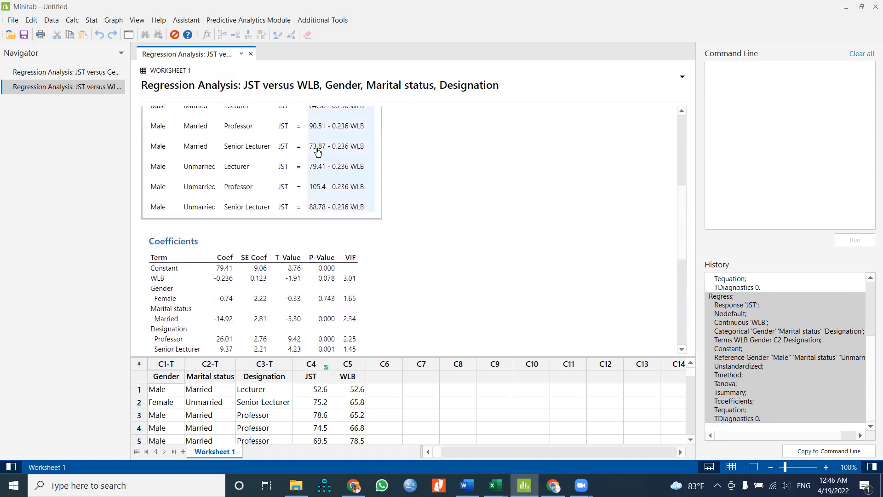
scroll(316, 189, "down", 6)
scroll(316, 190, "up", 2)
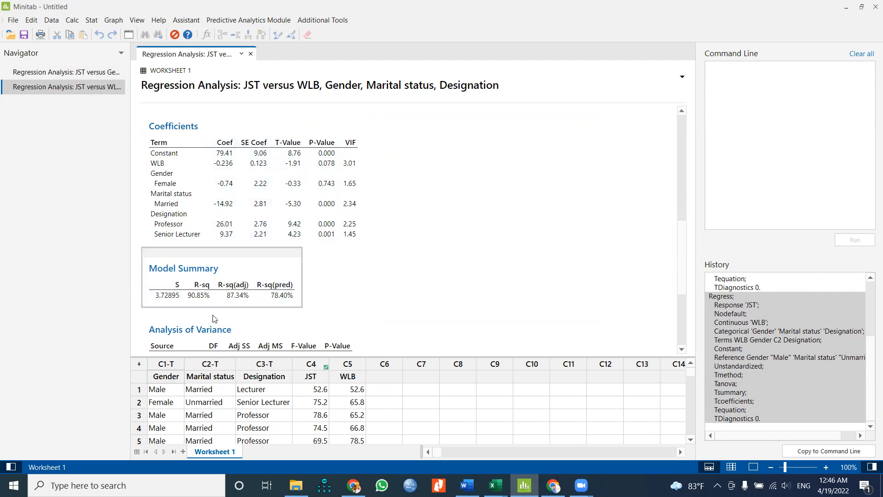
left_click(128, 35)
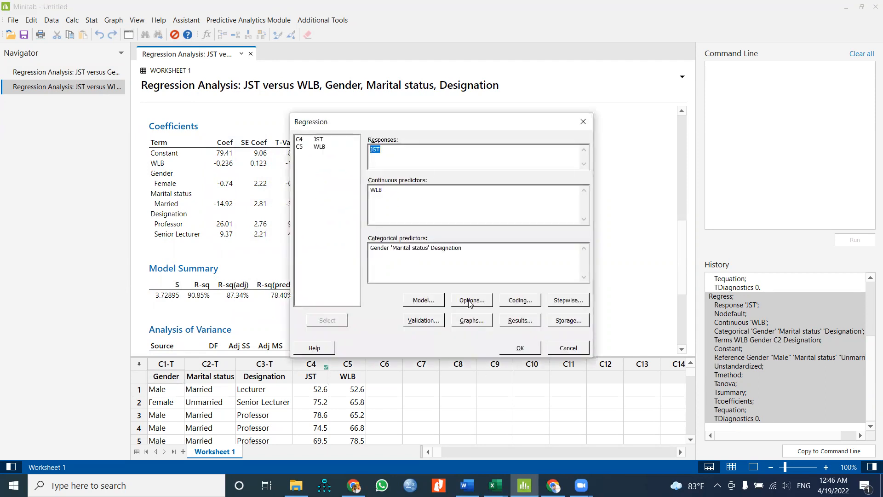
left_click(583, 121)
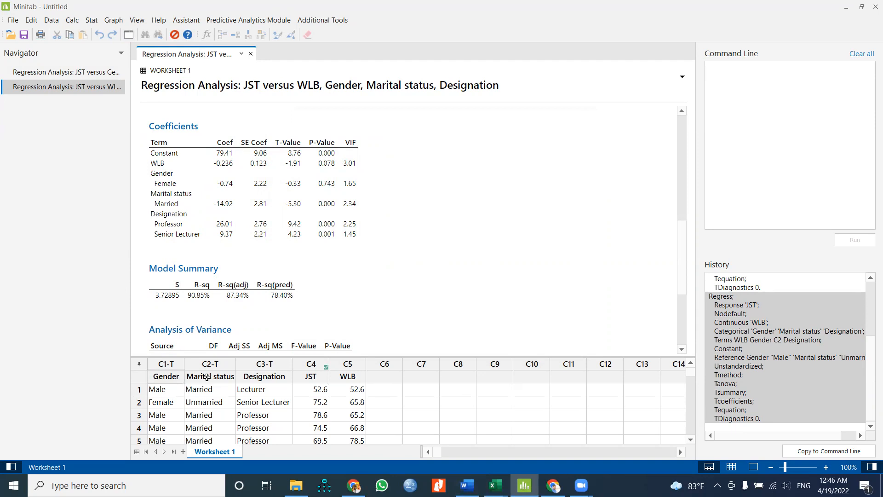
Switch to Excel and copy the dummy-variable columns Female, Married, Snrlec and Prof (F1:I20) from Sheet1
left_click(496, 485)
left_click(448, 456)
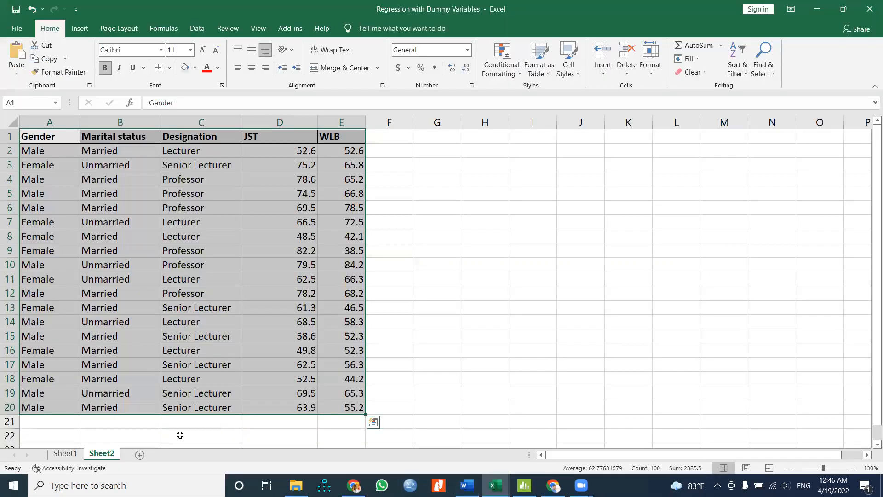
left_click(65, 454)
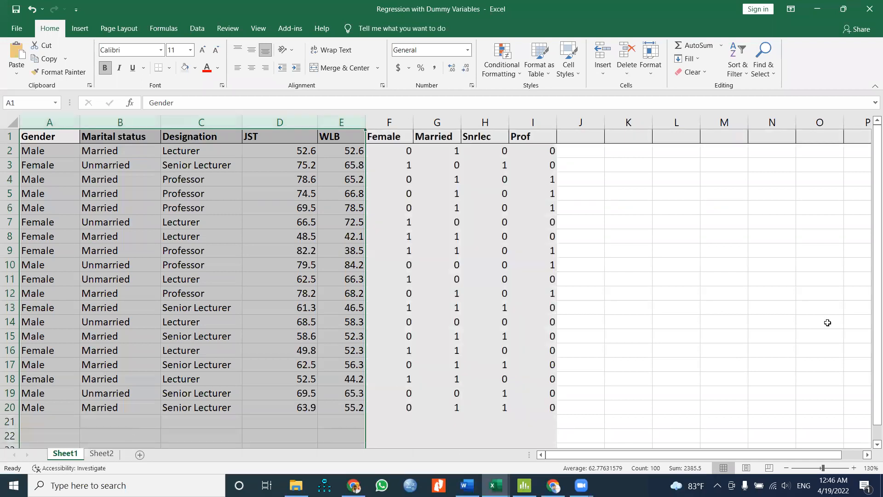
left_click(617, 264)
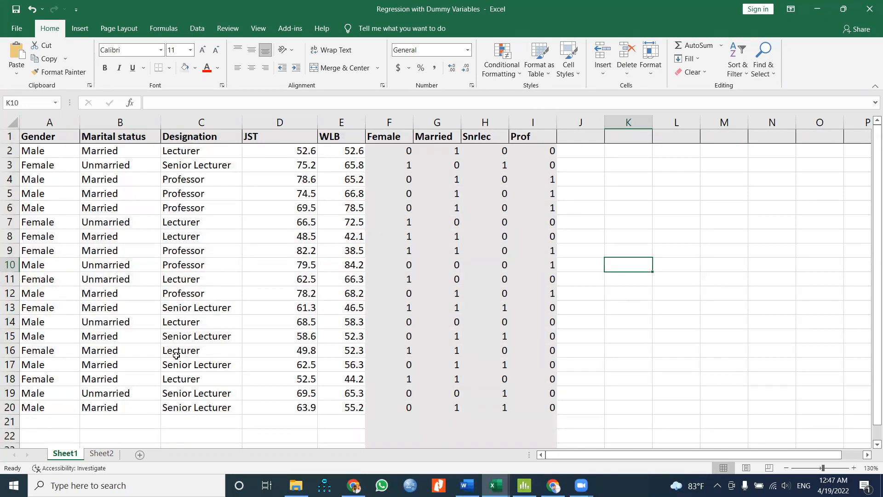
left_click_drag(395, 138, 516, 409)
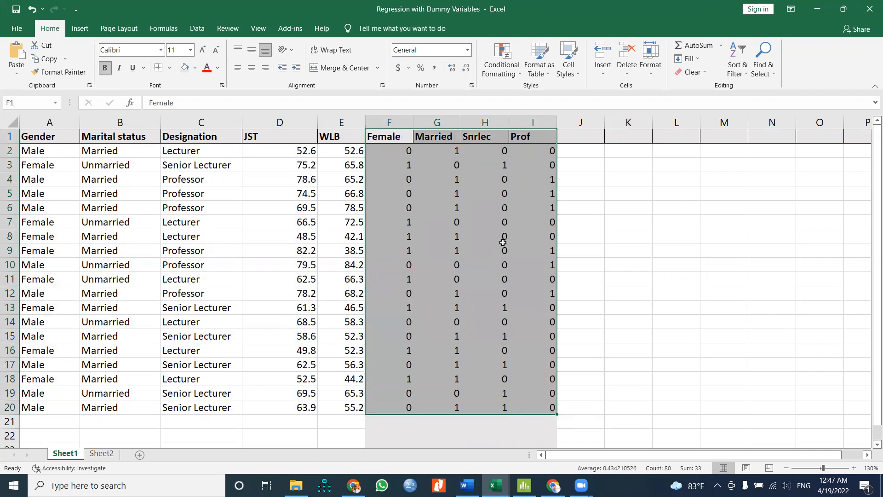
right_click(504, 207)
left_click(529, 233)
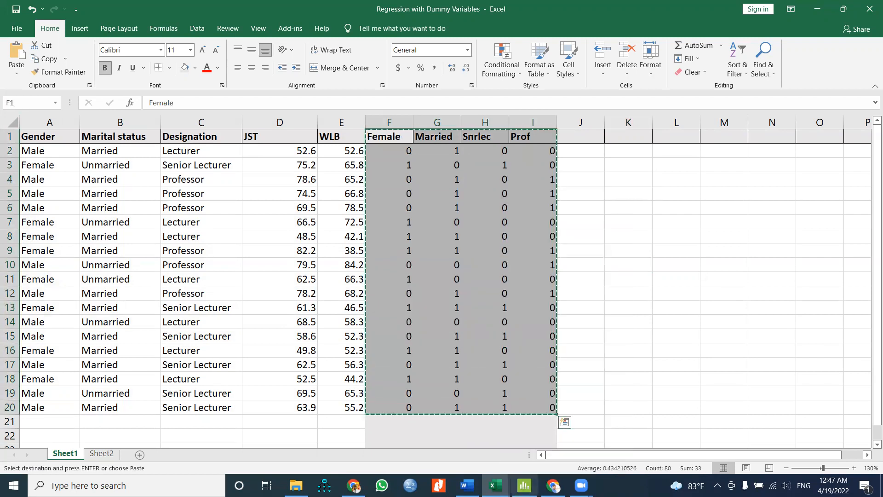
Return to Minitab and paste the copied dummy variables into the worksheet, starting at the name cell of column C6
left_click(525, 485)
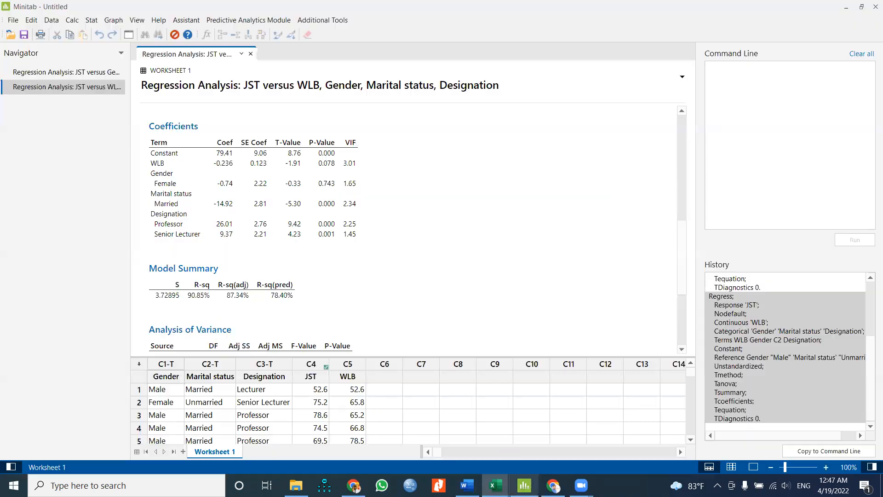
left_click(384, 376)
right_click(384, 376)
left_click(415, 185)
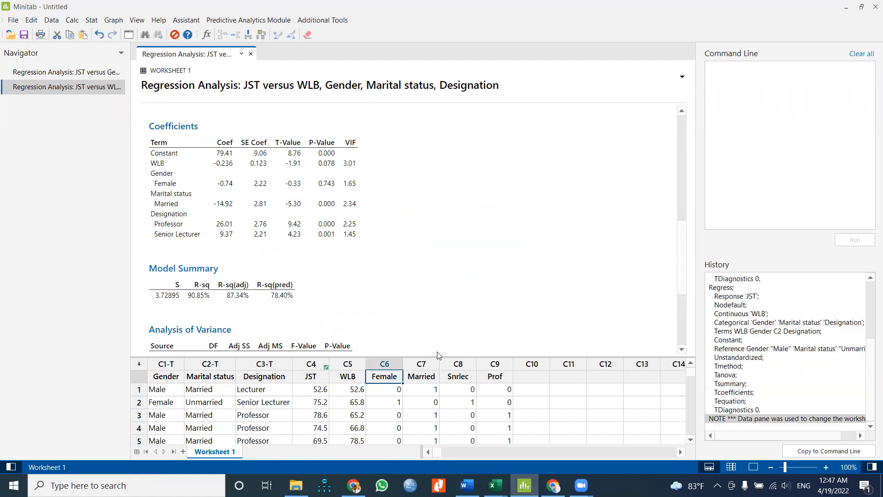
Remove Gender, Marital status and Designation from the categorical predictors of the regression
scroll(439, 352, "down", 3)
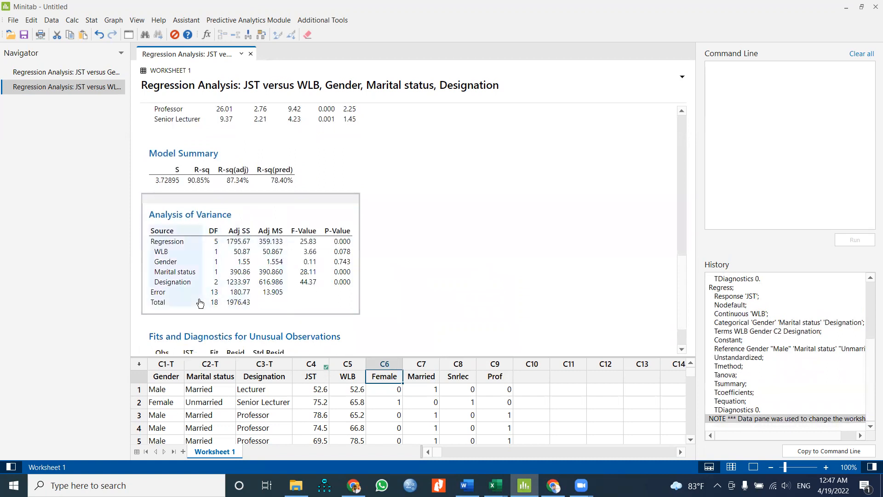
scroll(207, 295, "down", 2)
left_click(128, 34)
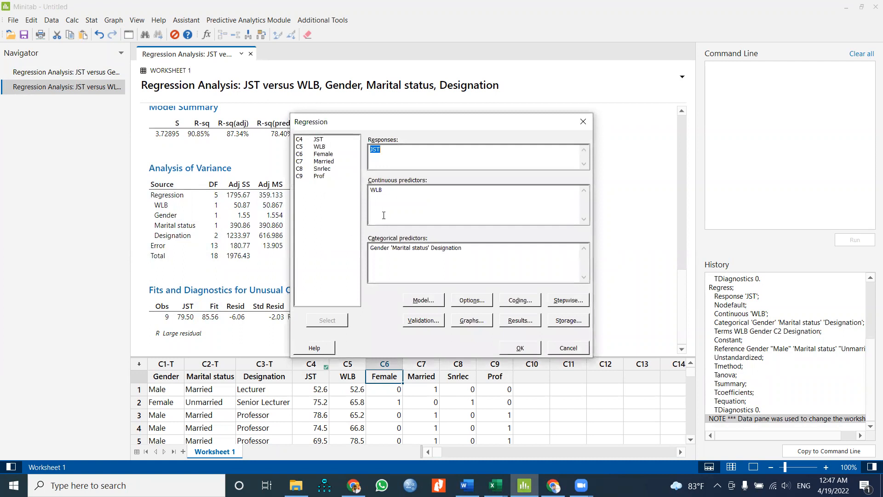
left_click_drag(471, 257, 330, 245)
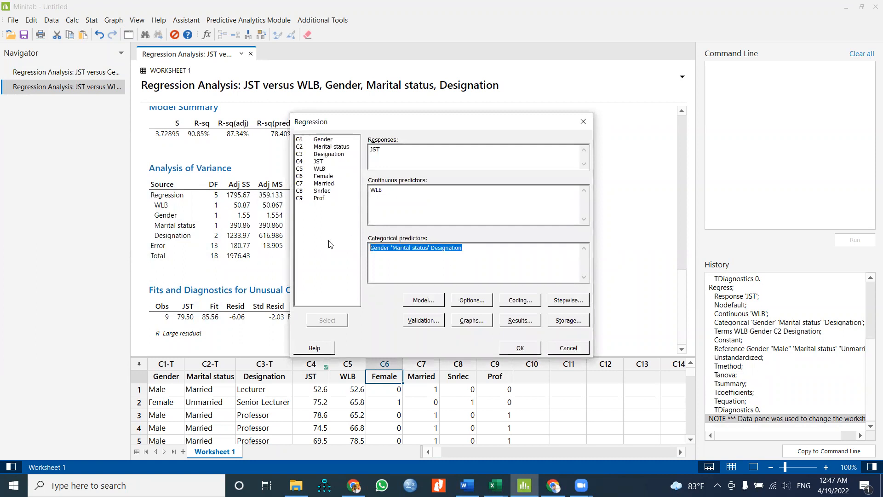
key("Delete")
Add Female, Married, Snrlec and Prof to WLB as continuous predictors of JST and run the regression
left_click(390, 207)
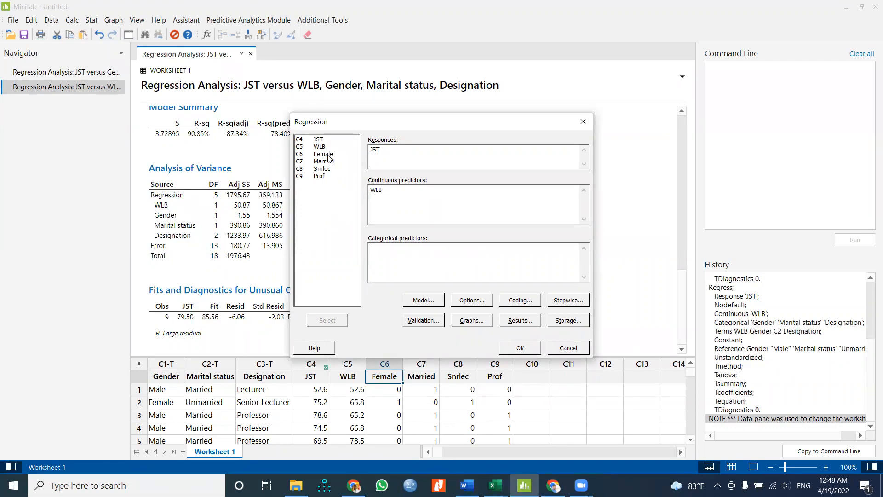
left_click_drag(328, 158, 341, 290)
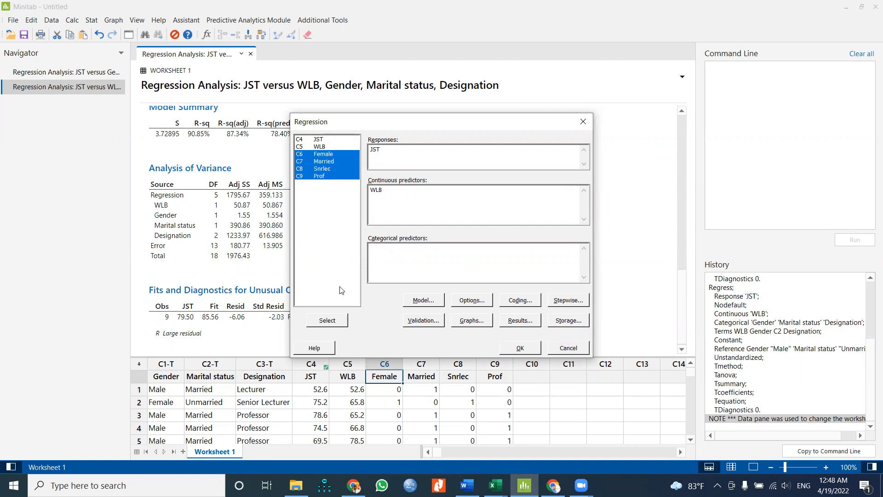
left_click(328, 321)
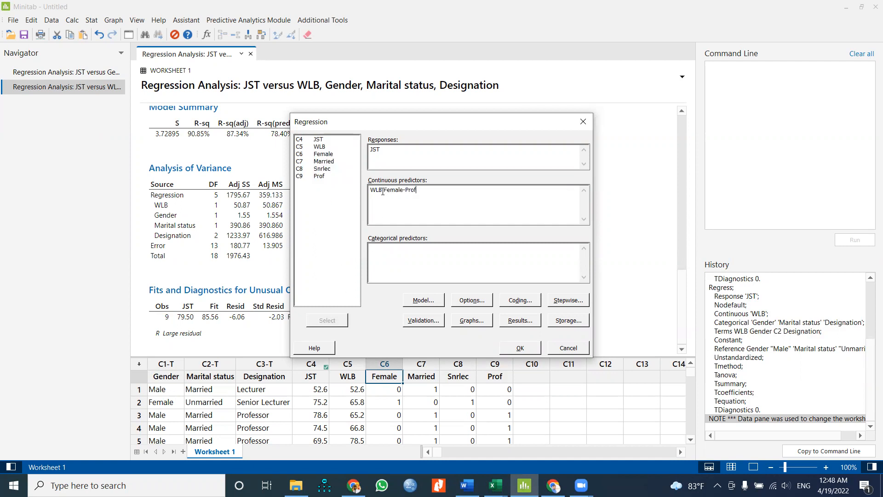
left_click(520, 348)
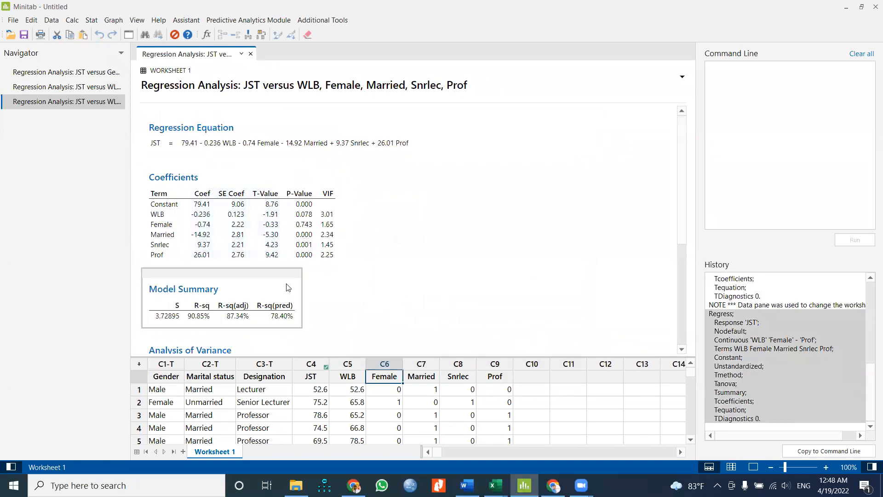
Compare the coefficients of the dummy-variable regression with those of the earlier categorical-predictor regression, and examine its model summary and analysis of variance
left_click(57, 88)
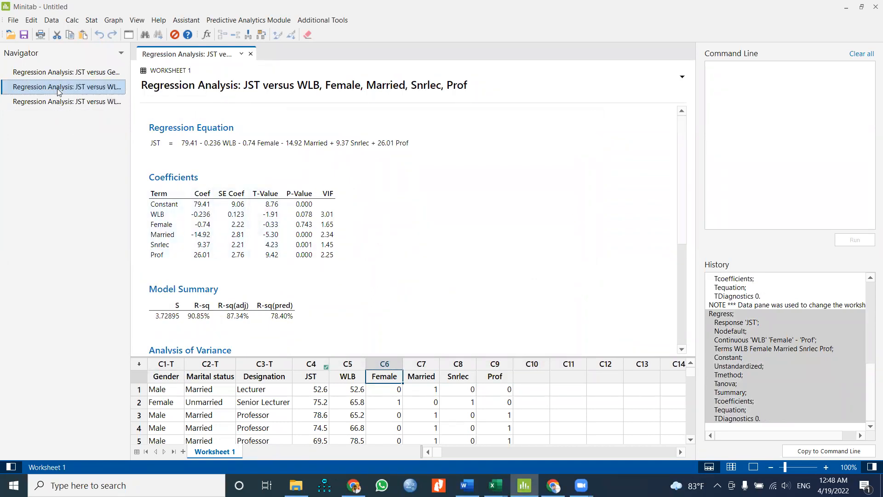
scroll(232, 228, "up", 10)
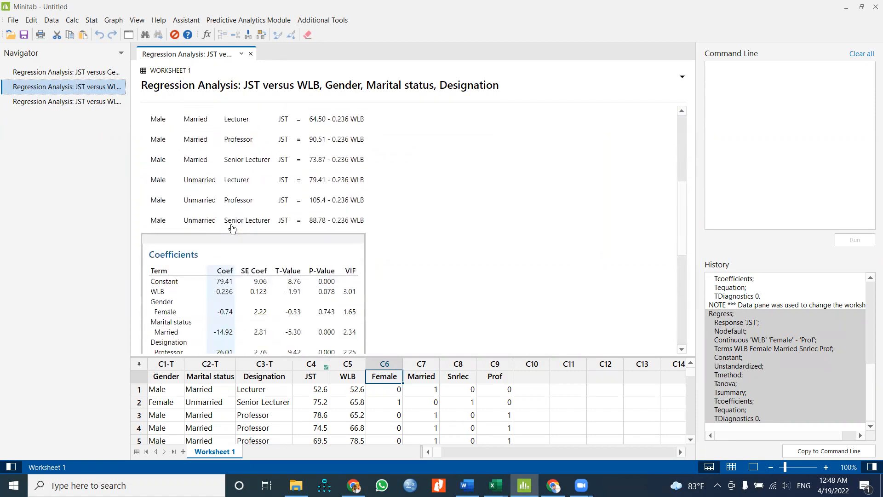
scroll(227, 312, "down", 3)
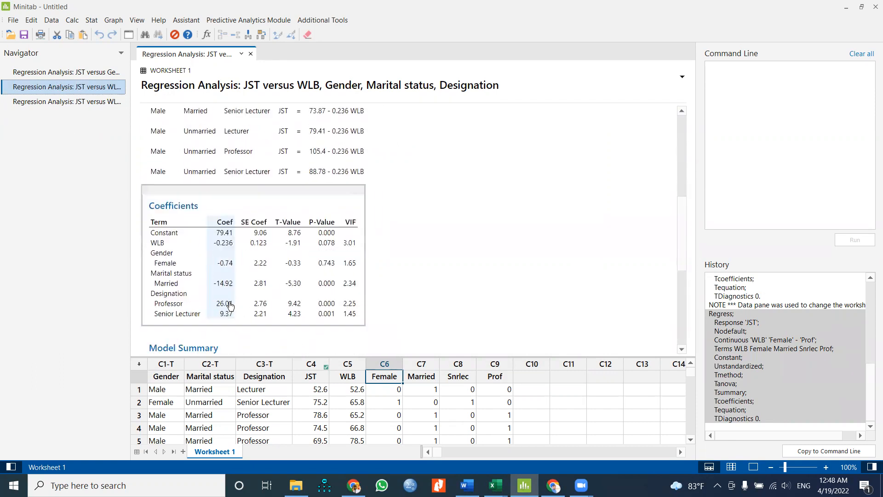
left_click(85, 101)
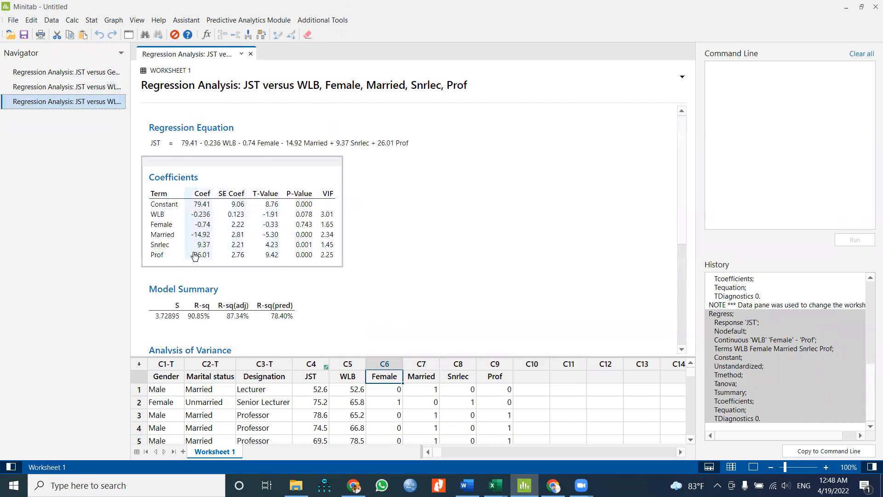
left_click(79, 88)
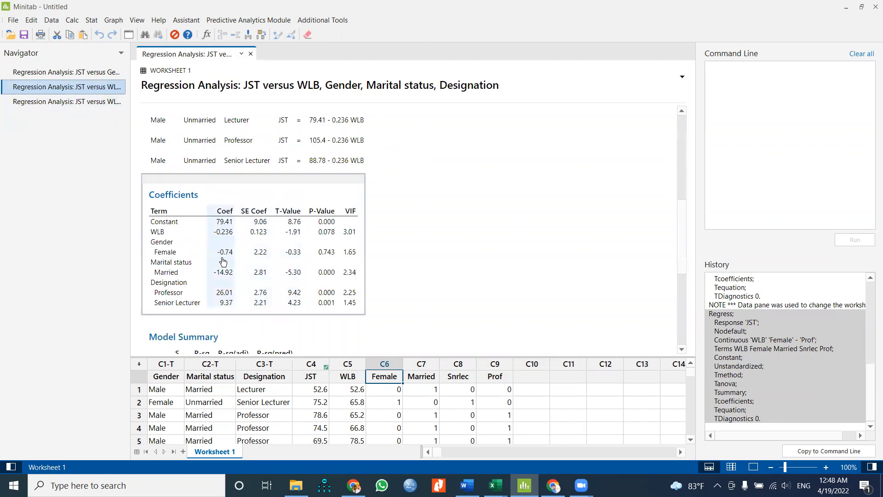
left_click(75, 107)
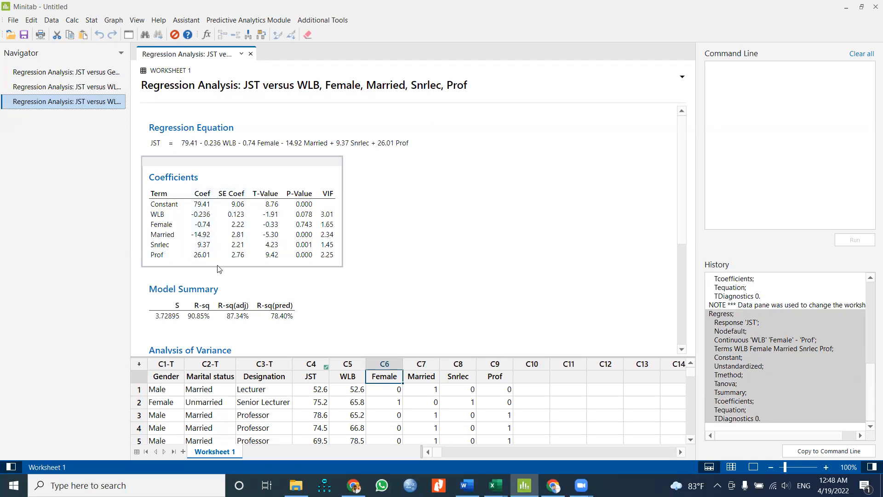
scroll(218, 265, "down", 4)
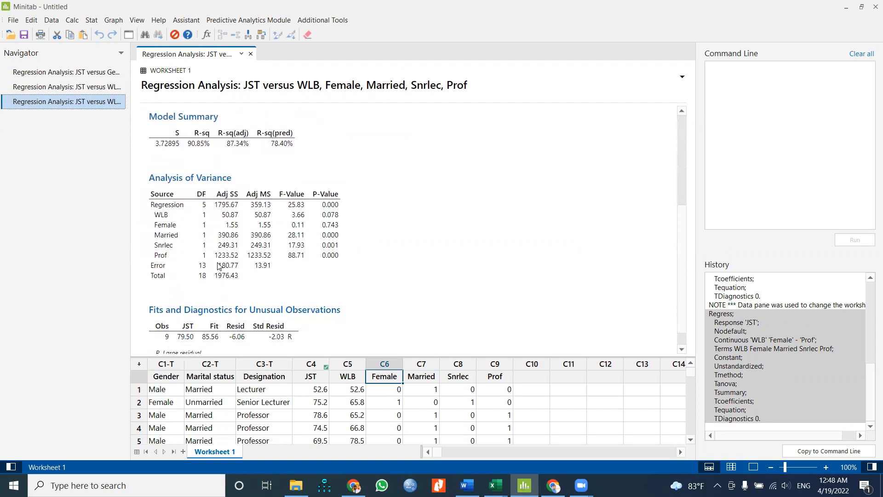
scroll(218, 266, "down", 1)
scroll(218, 266, "up", 4)
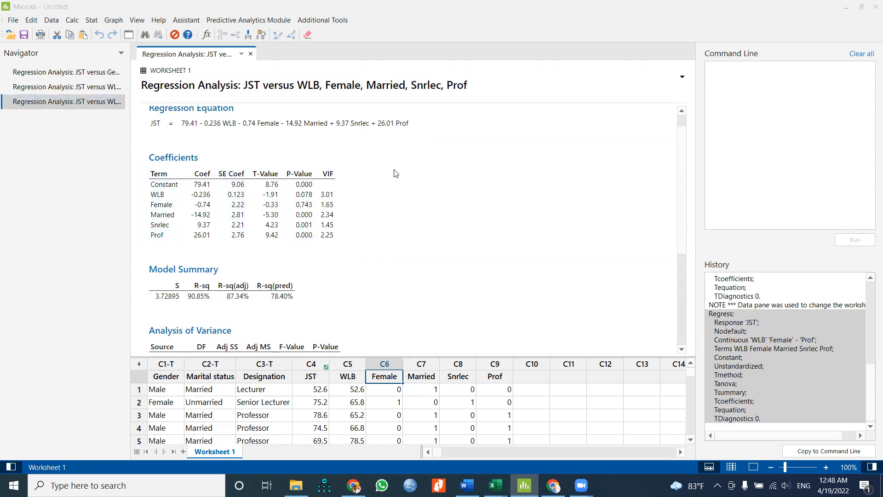
Reopen the regression setup and reduce the continuous predictors to WLB only
key("ctrl+e")
left_click_drag(428, 198, 360, 193)
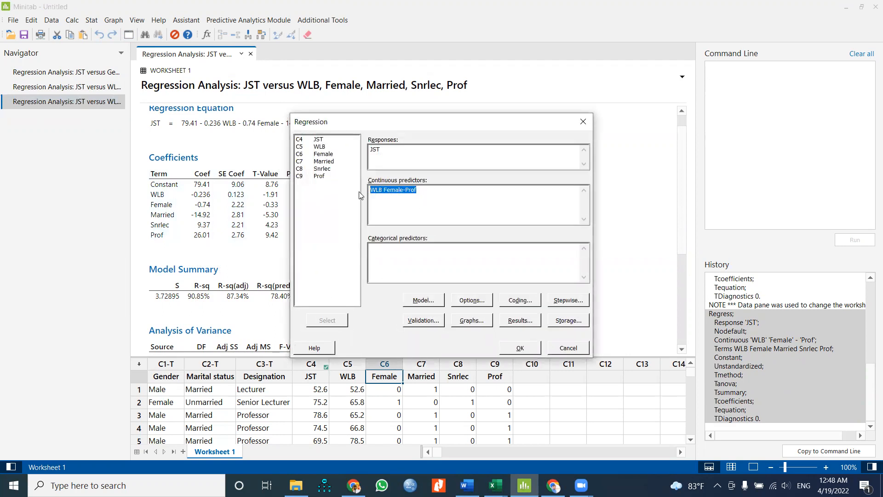
key("Delete")
double_click(317, 147)
Enter Female, Married, Snrlec and Prof as the categorical predictors and run the regression
left_click(407, 252)
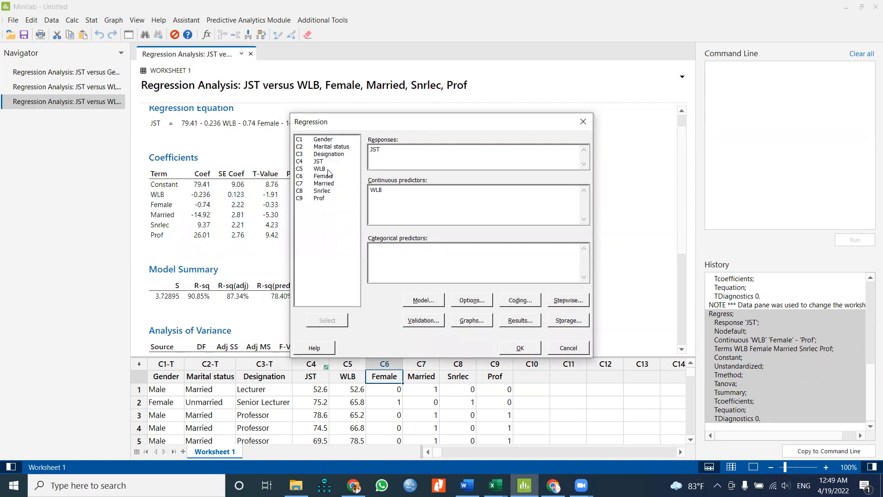
left_click_drag(324, 177, 328, 201)
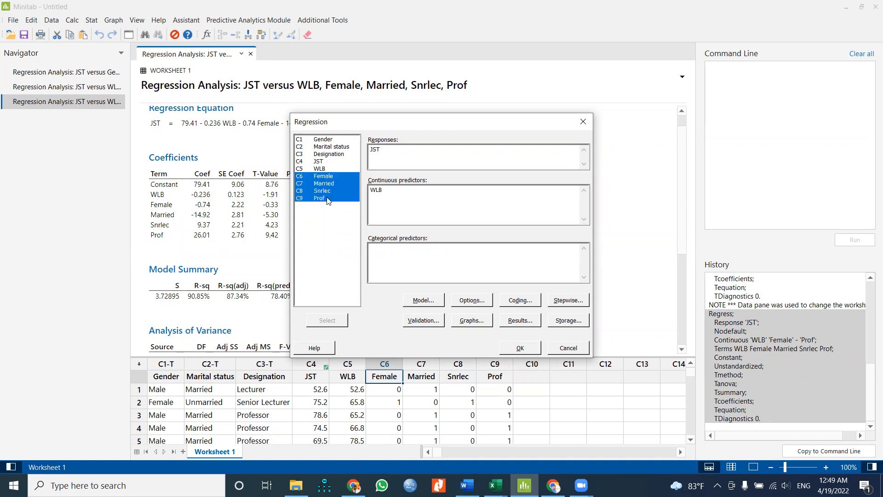
left_click(326, 320)
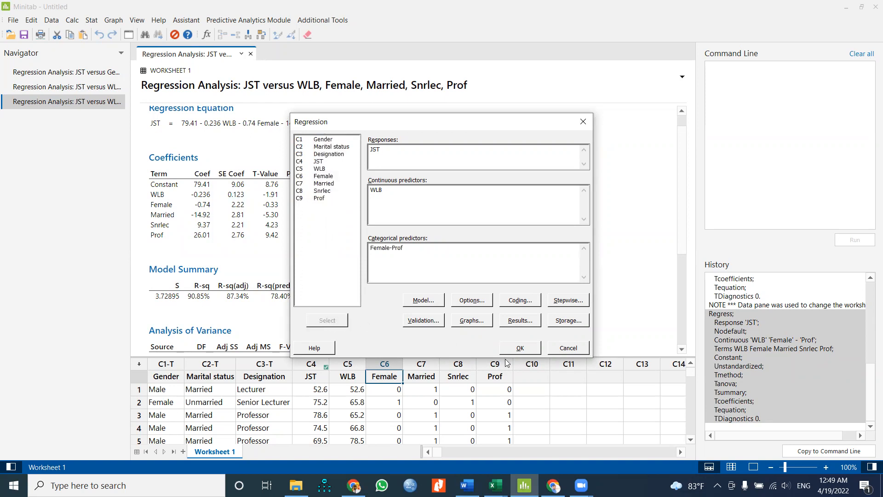
left_click(512, 347)
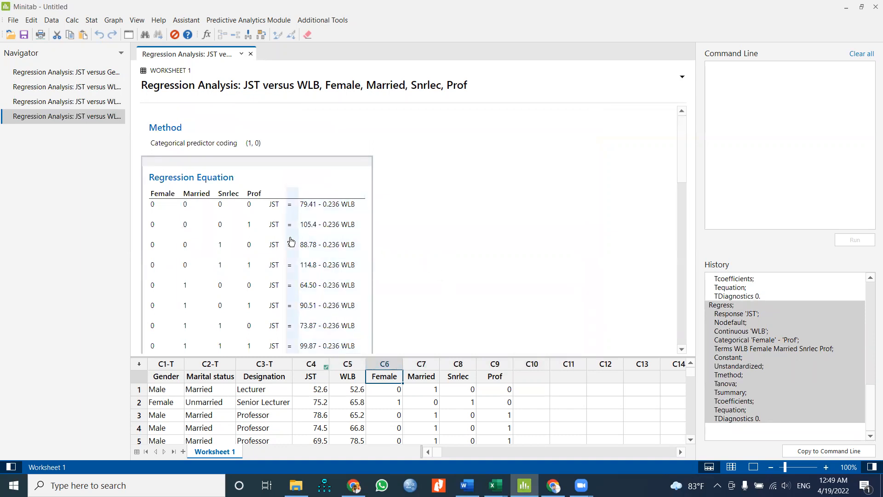
Examine the equations and coefficients of the regression with categorical dummies, and check the coding and reference levels of its predictors
scroll(291, 241, "down", 2)
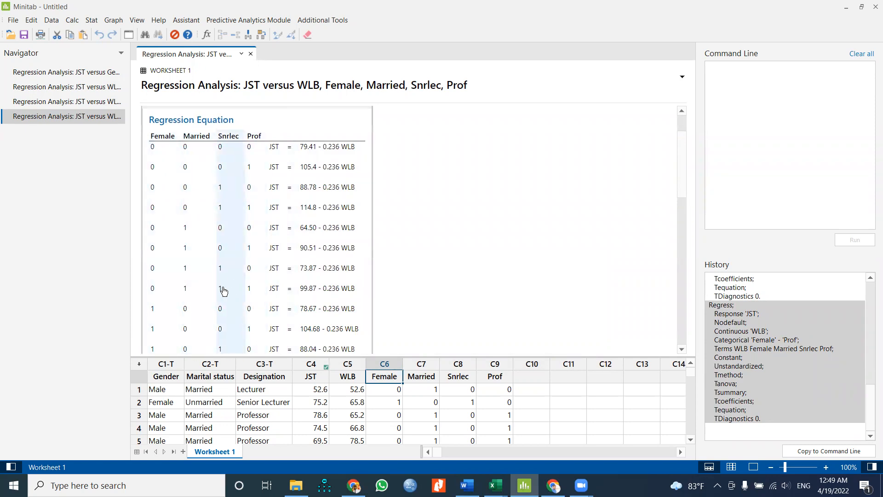
scroll(224, 290, "down", 10)
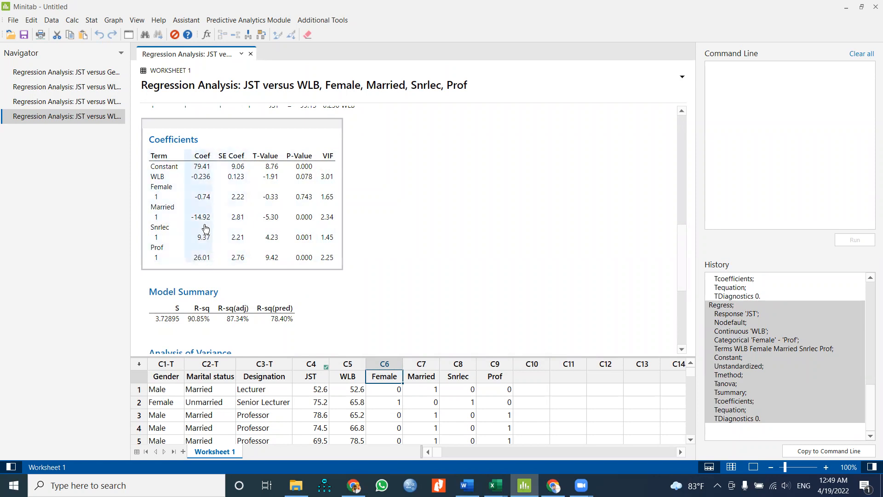
left_click(129, 35)
left_click(521, 302)
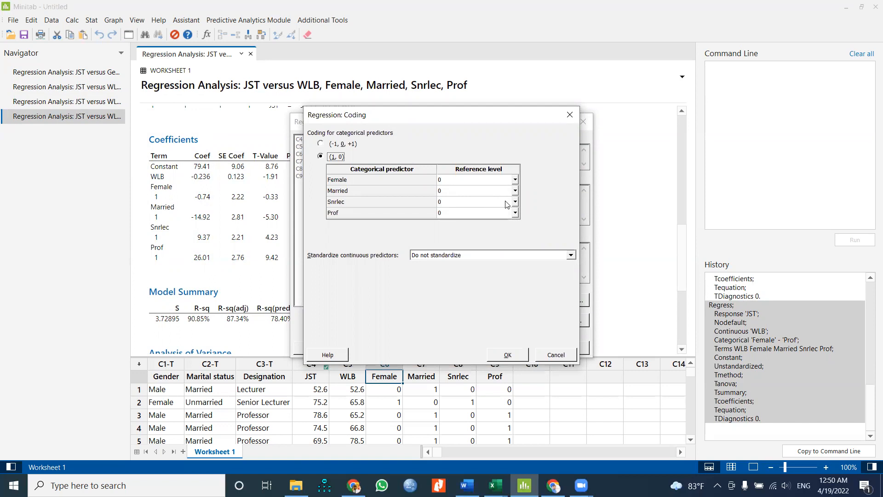
left_click(569, 116)
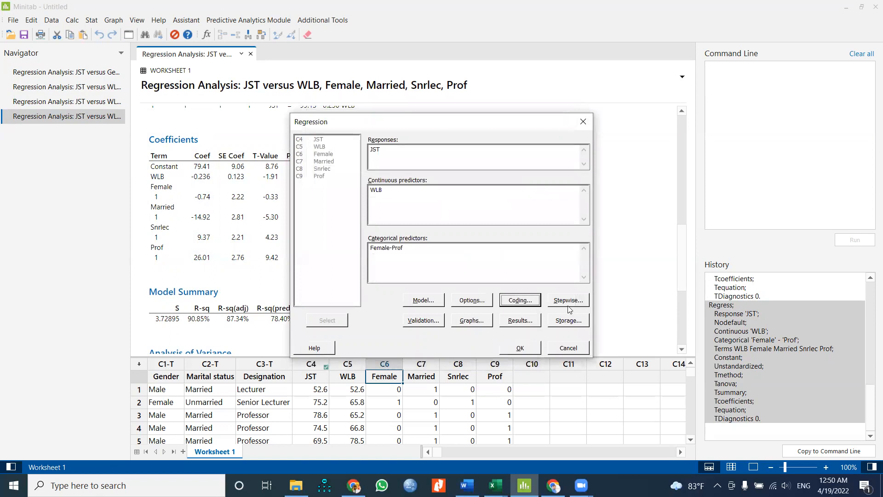
Rerun the regression with four-in-one residual plots and view the residual plots for JST
left_click(472, 320)
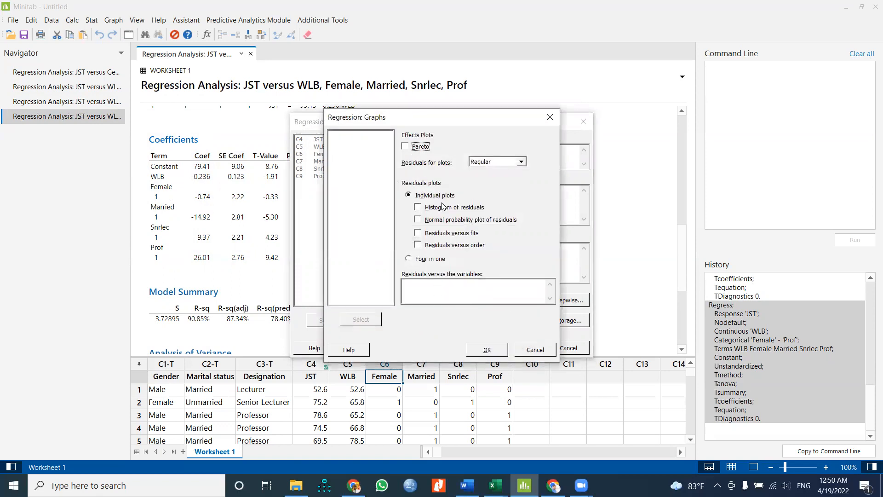
left_click(431, 261)
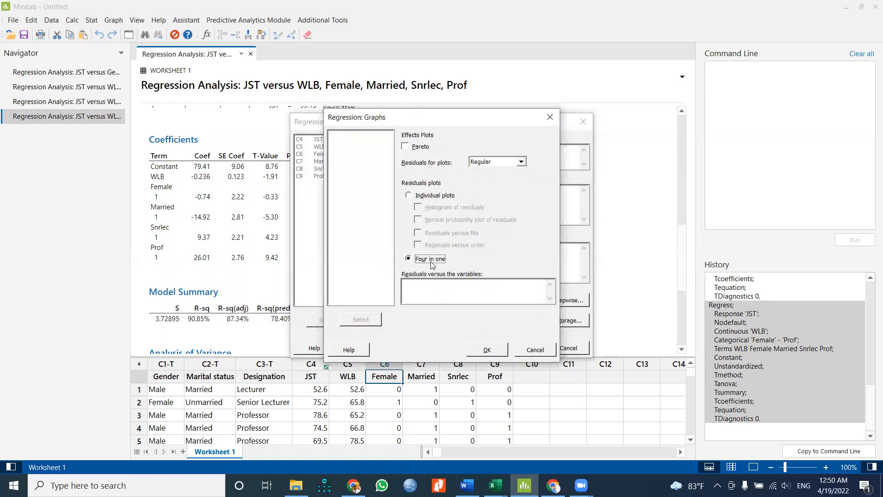
left_click(487, 350)
left_click(527, 347)
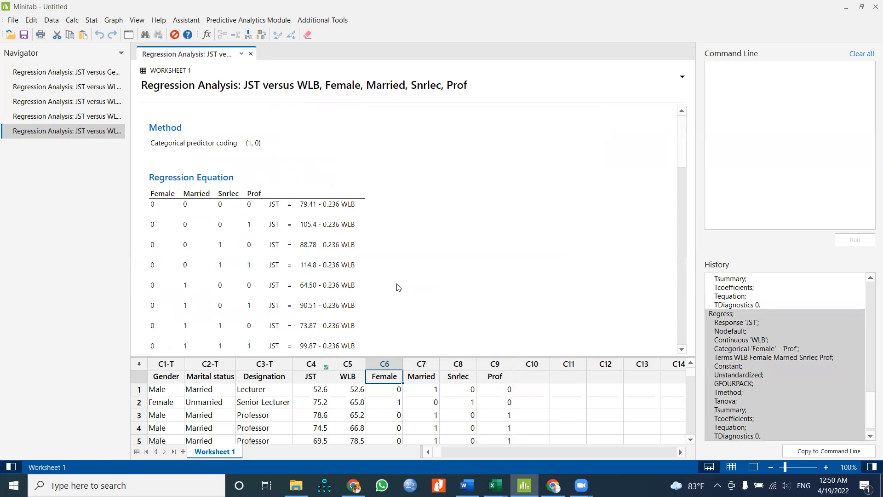
scroll(398, 288, "down", 15)
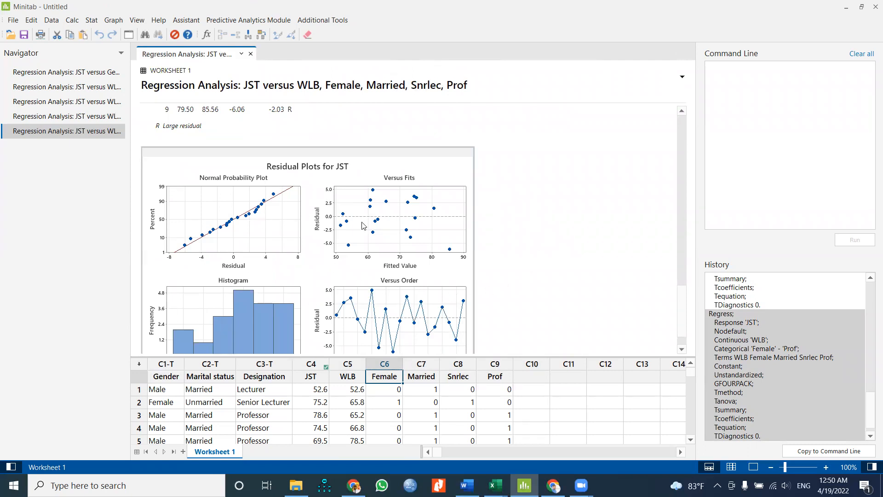
scroll(405, 234, "down", 1)
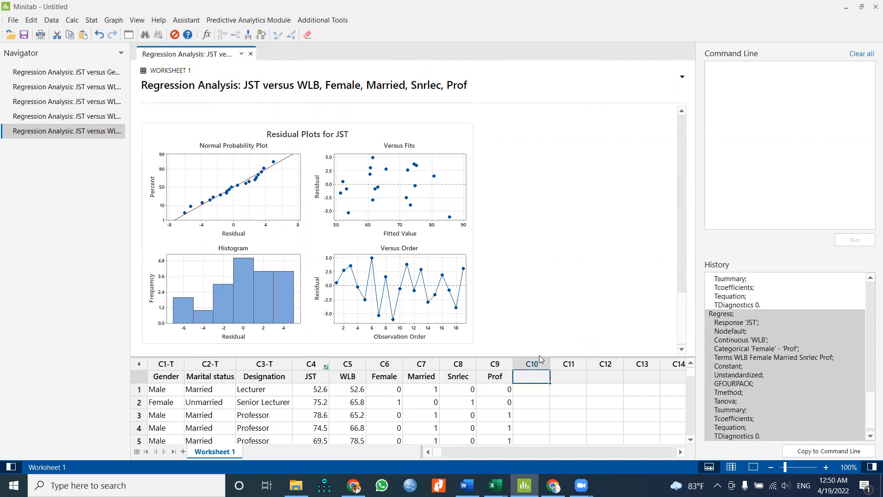
Enlarge the worksheet area, dismiss the uninstaller notification and select the dummy-variable columns C6 to C9 (Female to Prof)
left_click(575, 400)
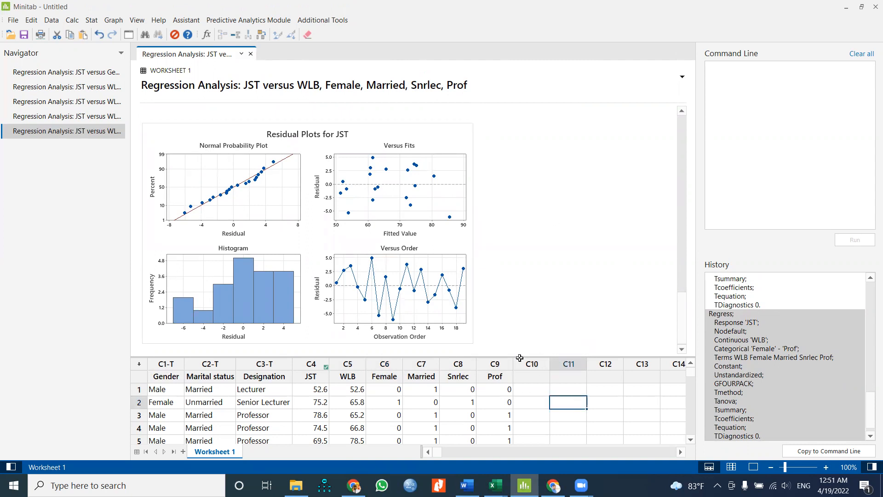
left_click_drag(520, 356, 524, 341)
left_click_drag(536, 249, 536, 247)
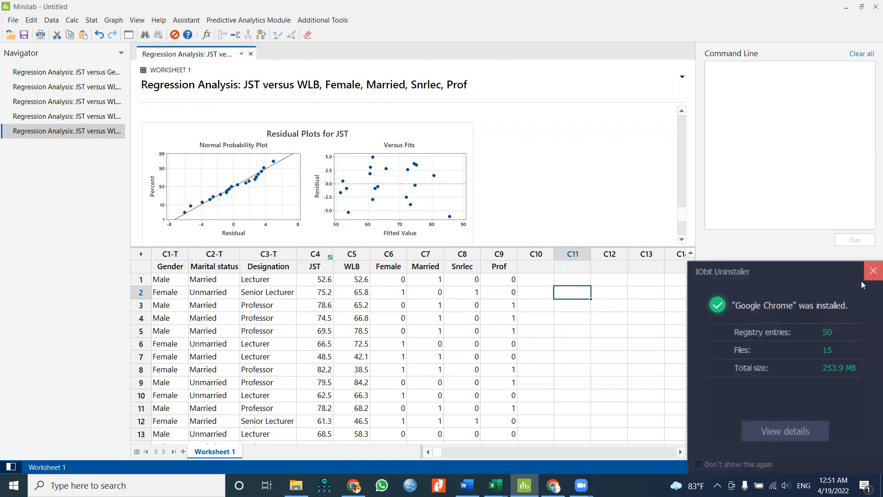
left_click(873, 270)
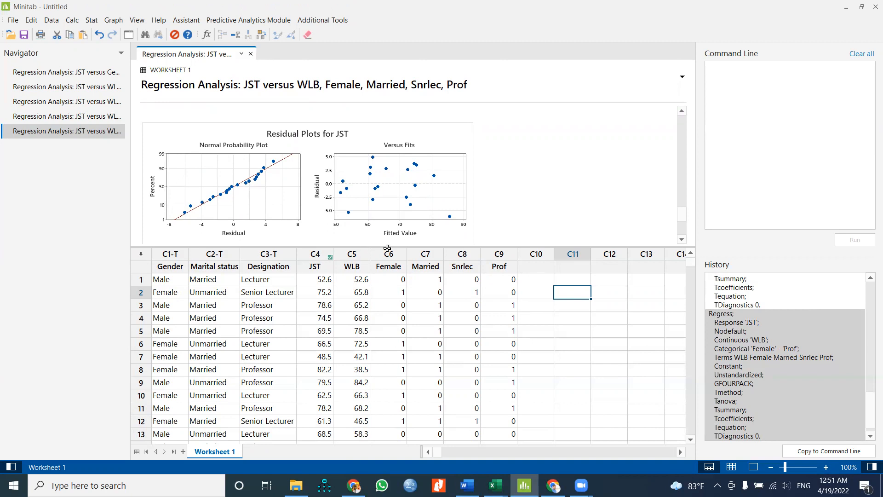
left_click_drag(389, 252, 498, 261)
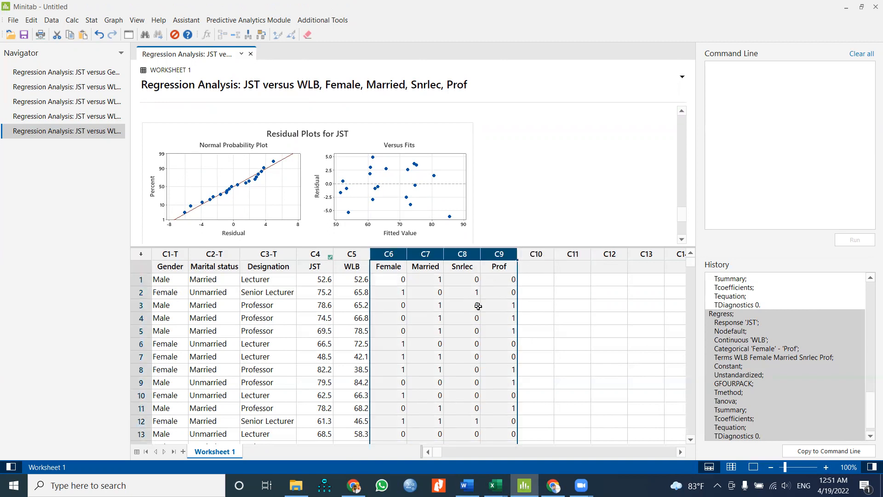